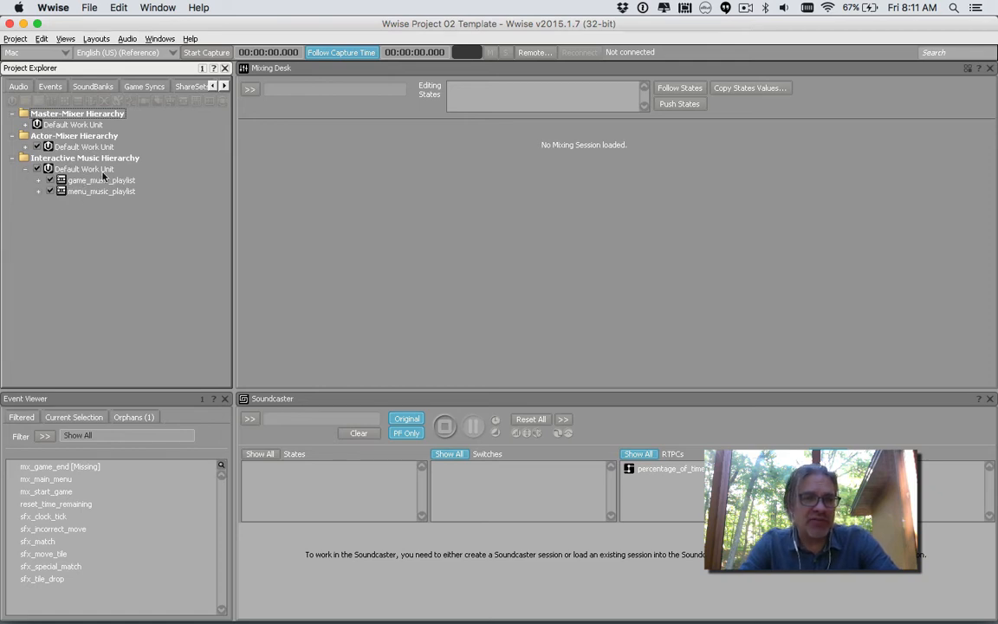
Step: Expand the Actor-Mixer work unit, switch to the Interactive Music layout and display game_music_playlist's properties
click(26, 147)
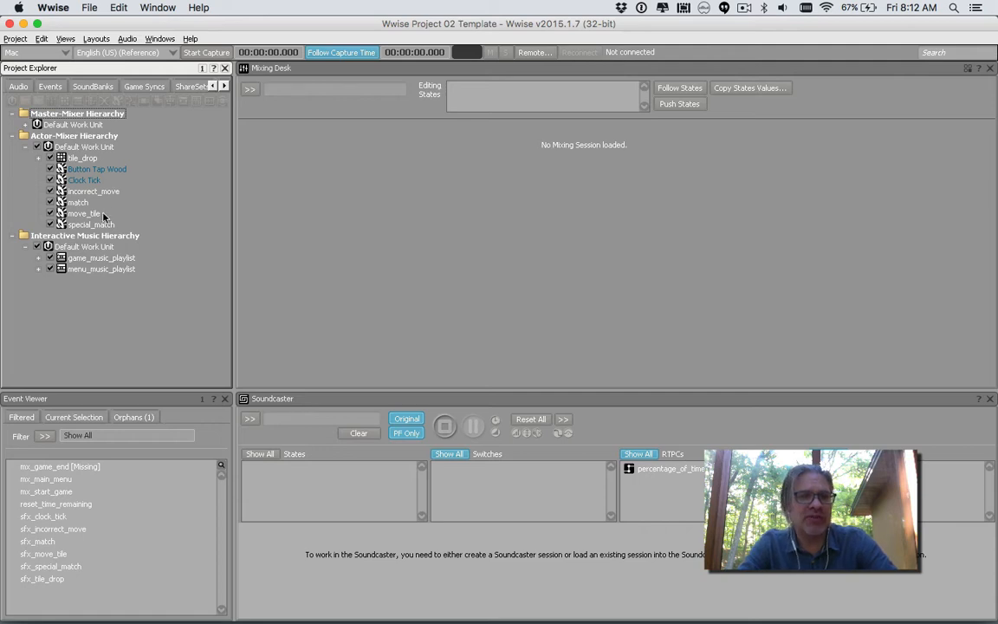
click(66, 39)
mouse_move(95, 39)
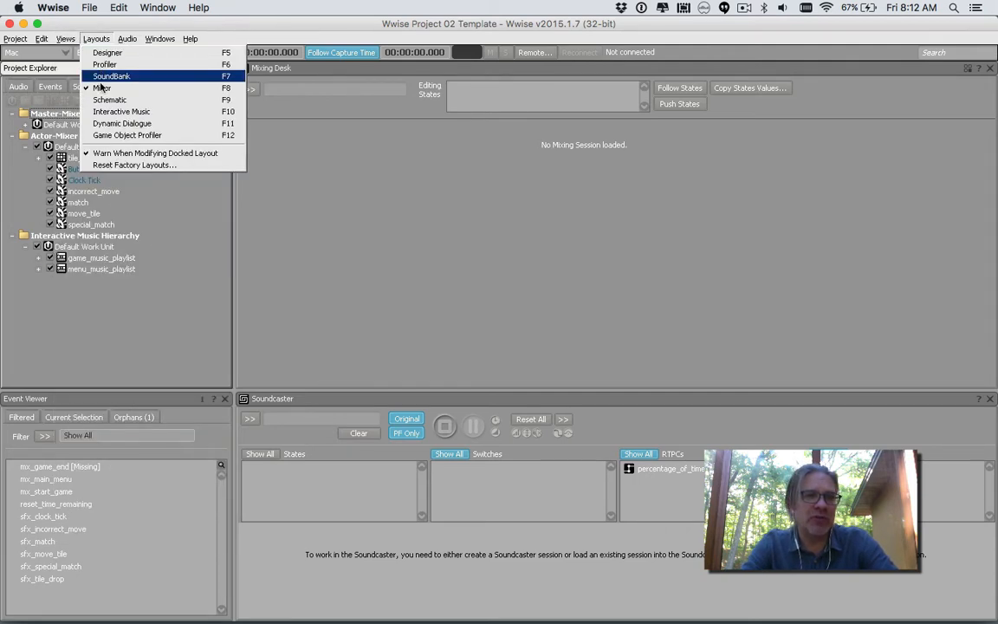
click(104, 111)
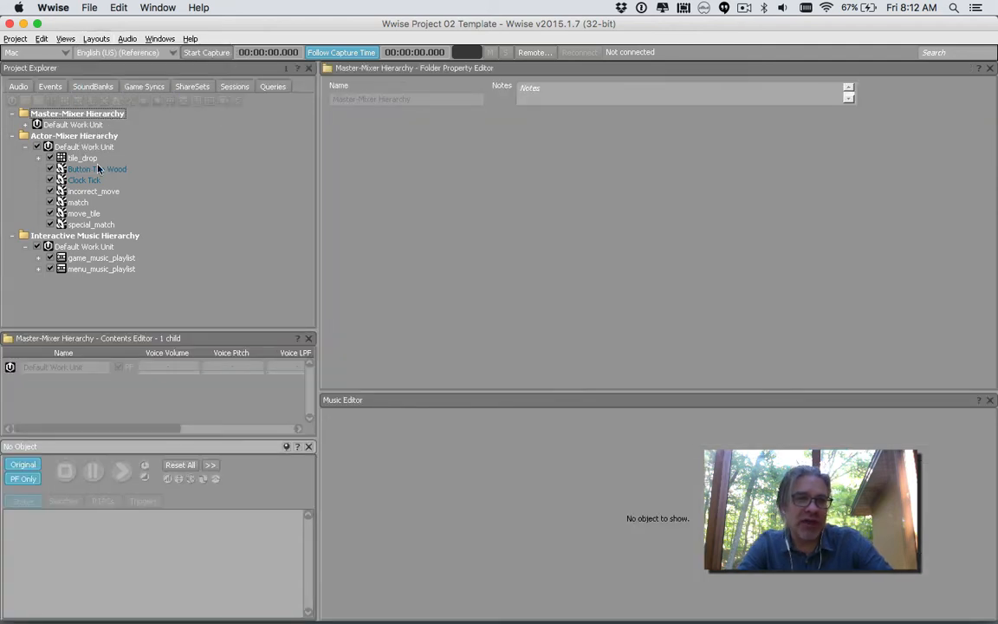
click(74, 258)
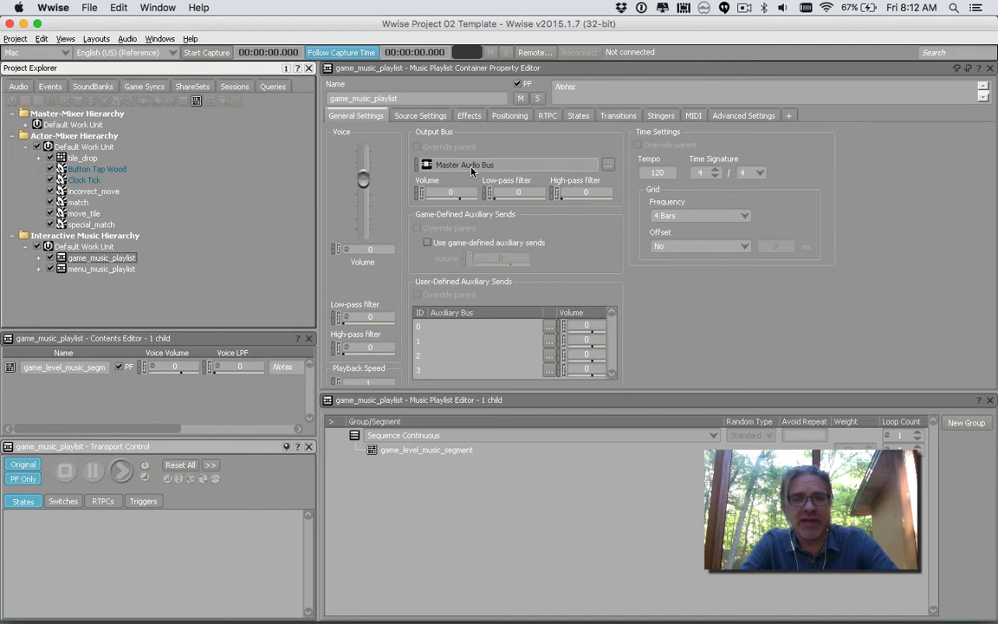
Step: Create a child audio bus named "Music Bus" under the Master Audio Bus
click(25, 125)
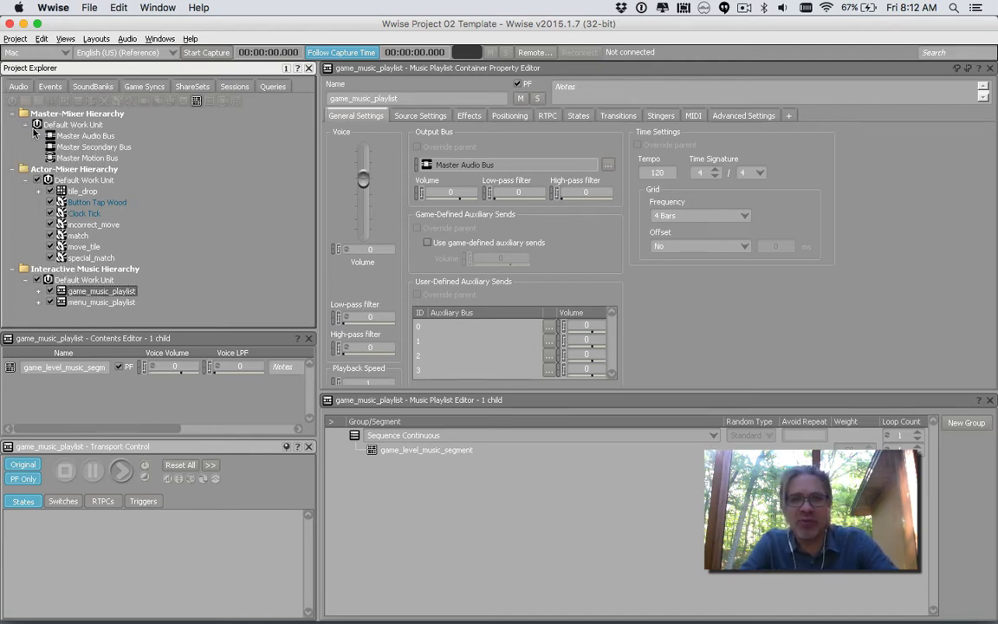
click(94, 137)
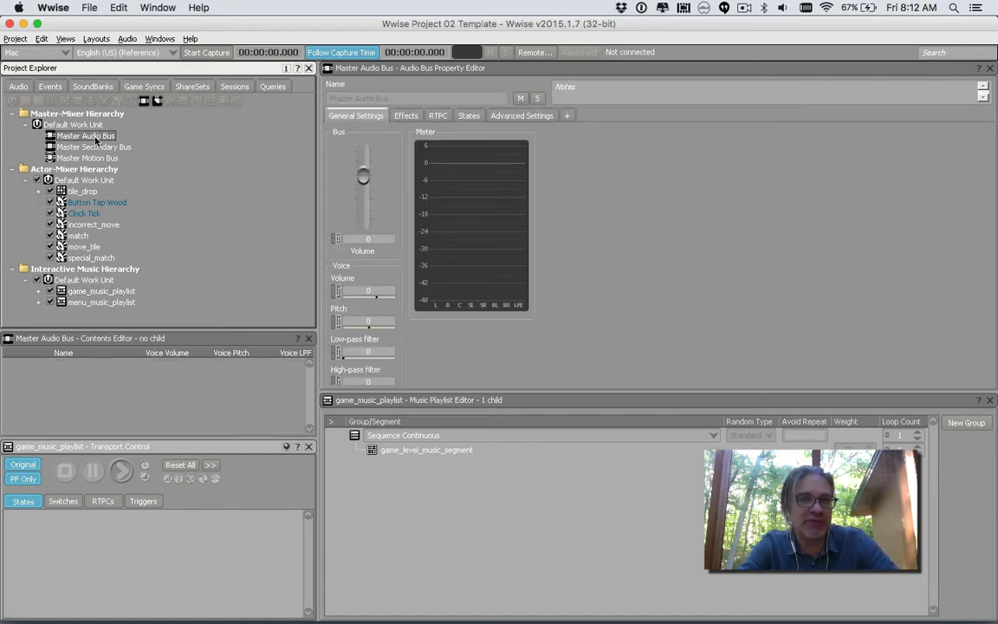
right_click(97, 141)
mouse_move(130, 146)
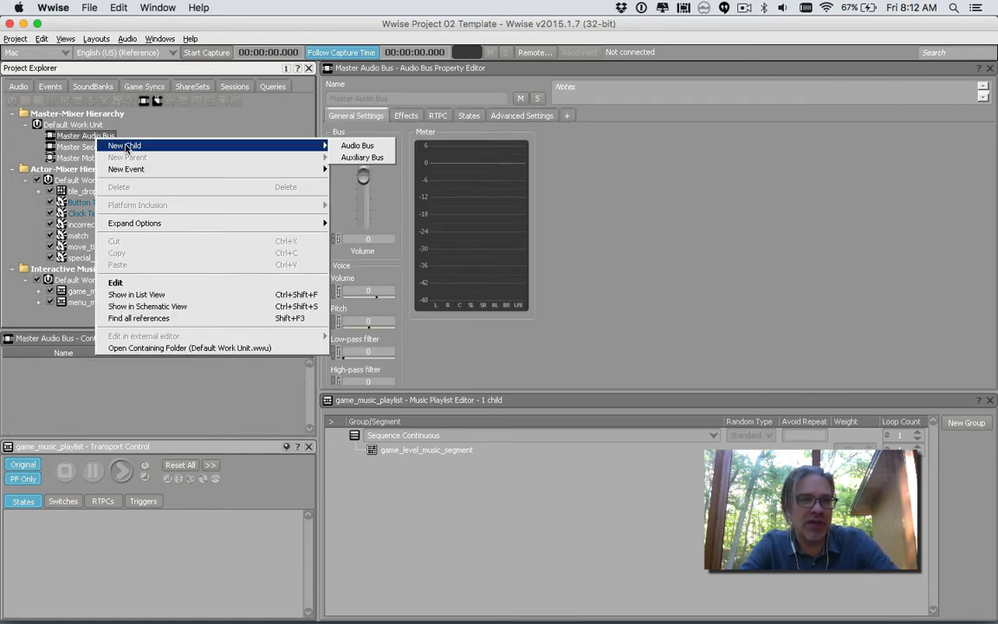
click(358, 146)
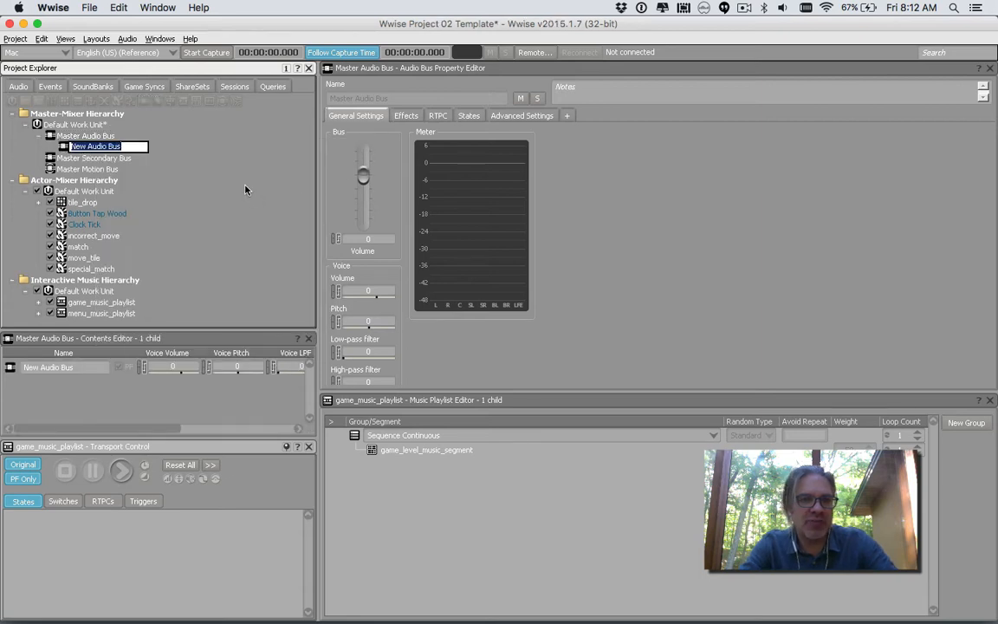
text(Music Bus)
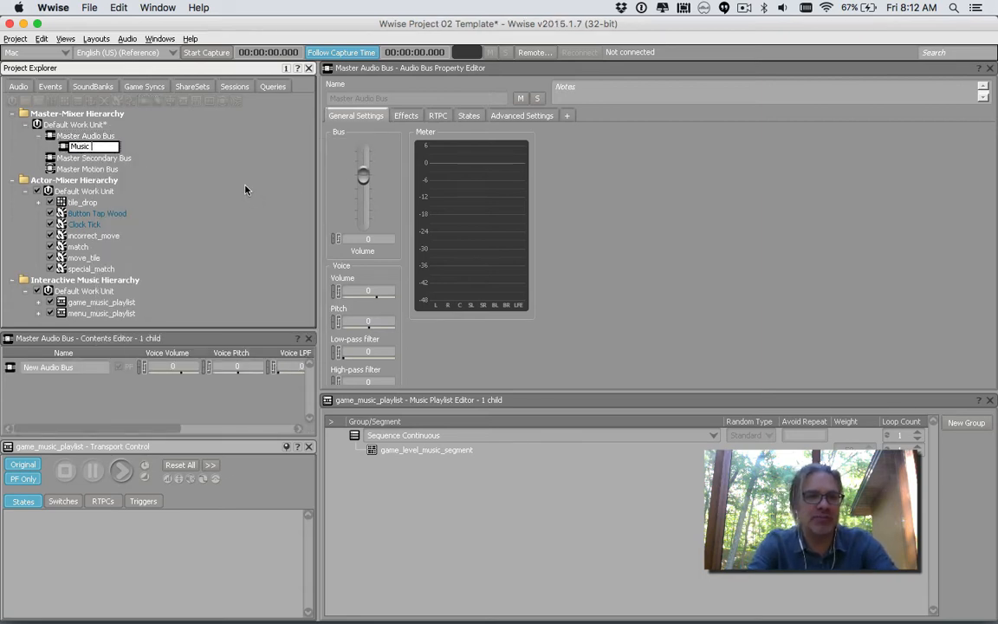
key(Return)
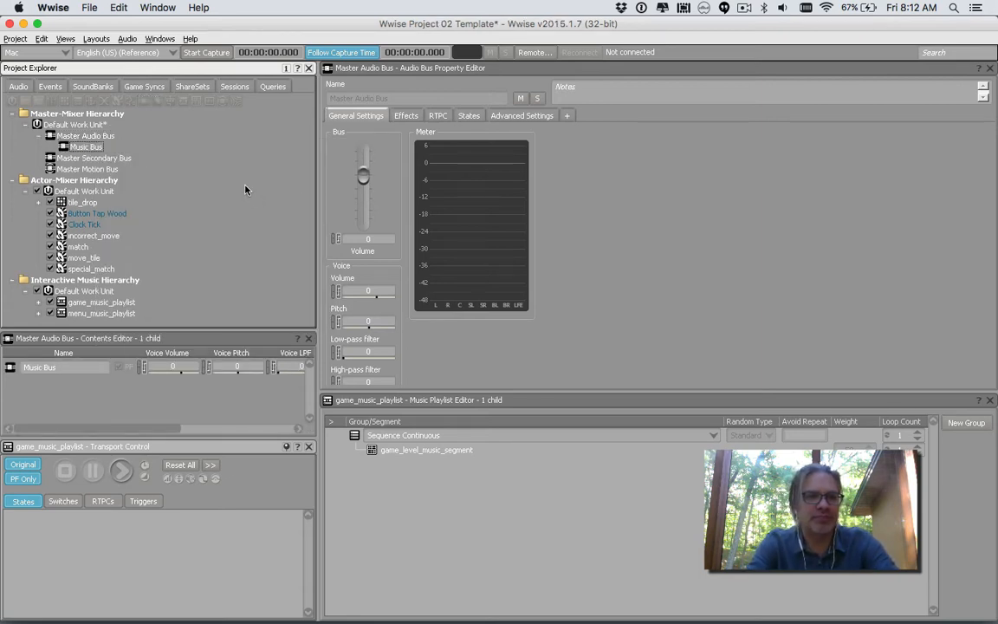
Step: Add another child audio bus to the Master Audio Bus and name it "SFX Bus"
right_click(108, 137)
mouse_move(134, 144)
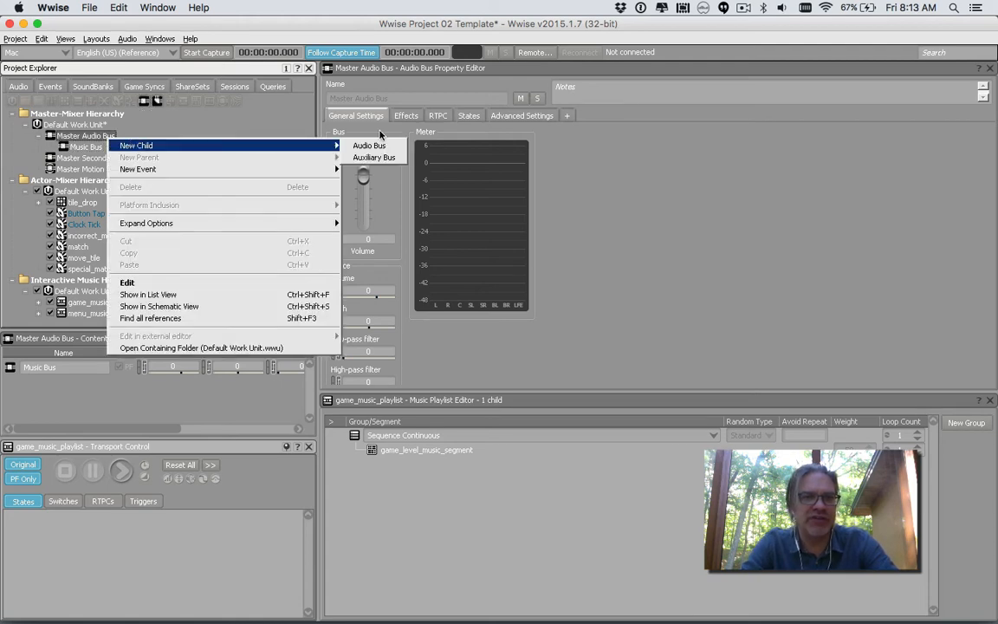
click(368, 146)
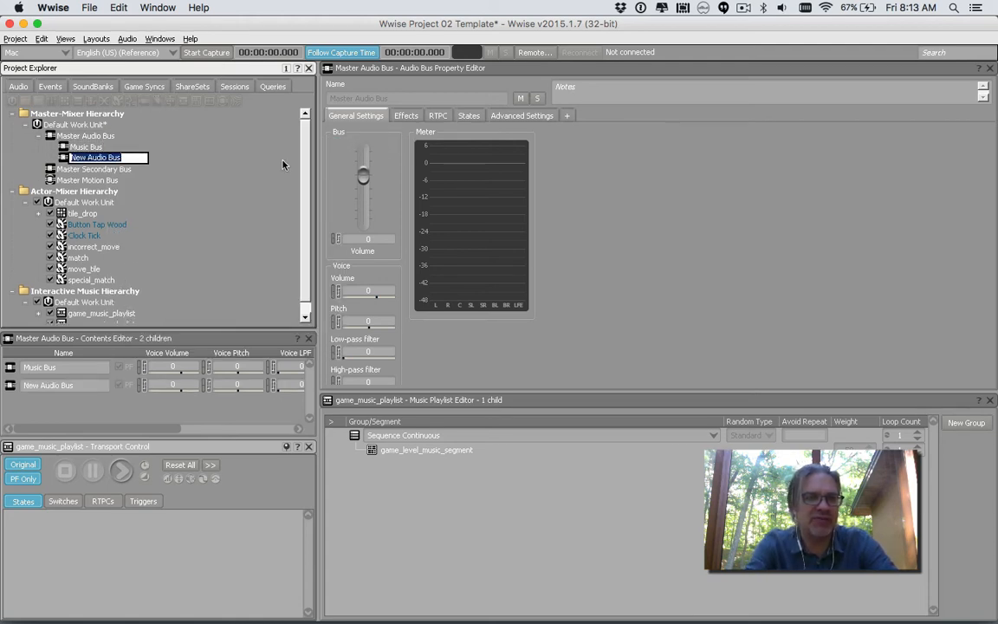
text(SFX Bus)
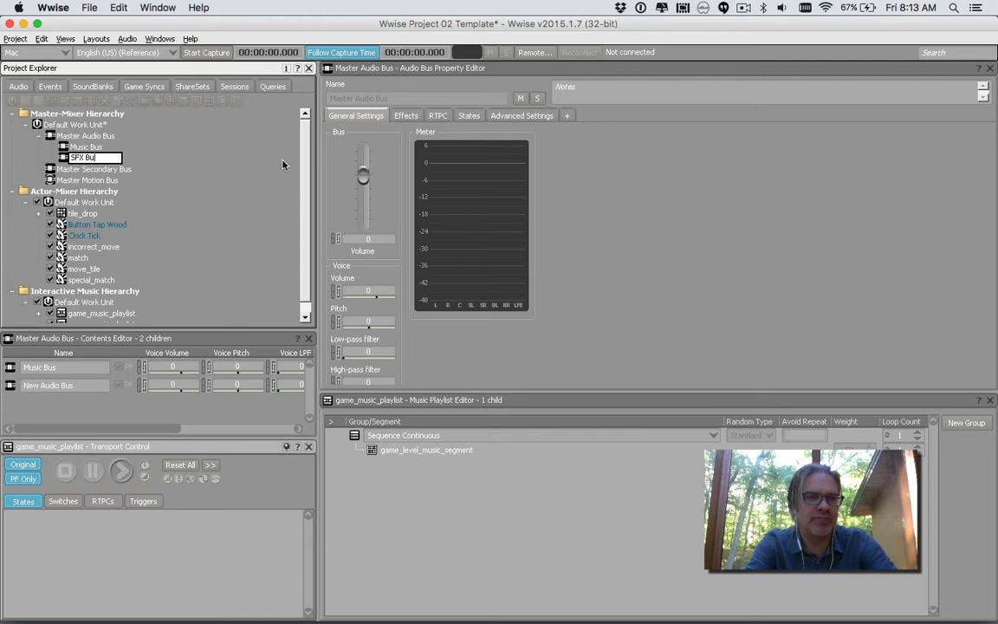
key(Return)
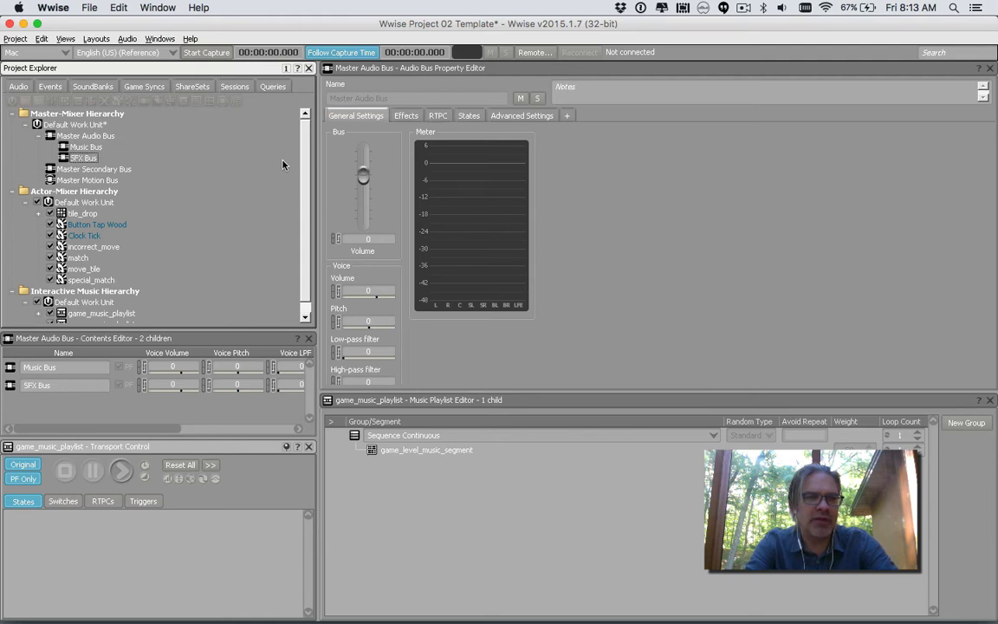
Step: Add a third child audio bus named "Dialog Bus" to the Master Audio Bus
right_click(100, 136)
mouse_move(130, 145)
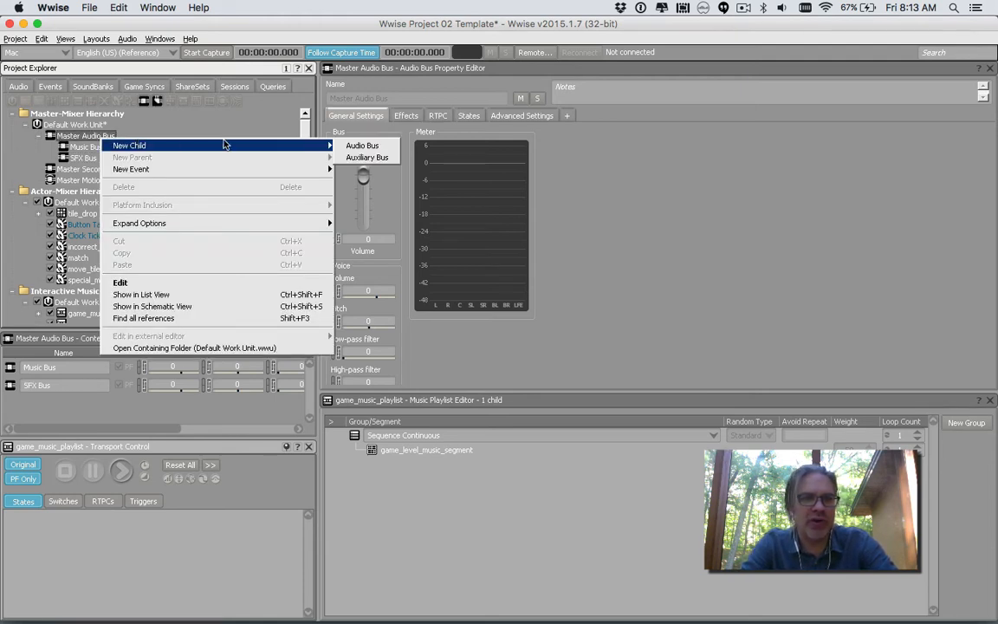
click(362, 145)
text(D)
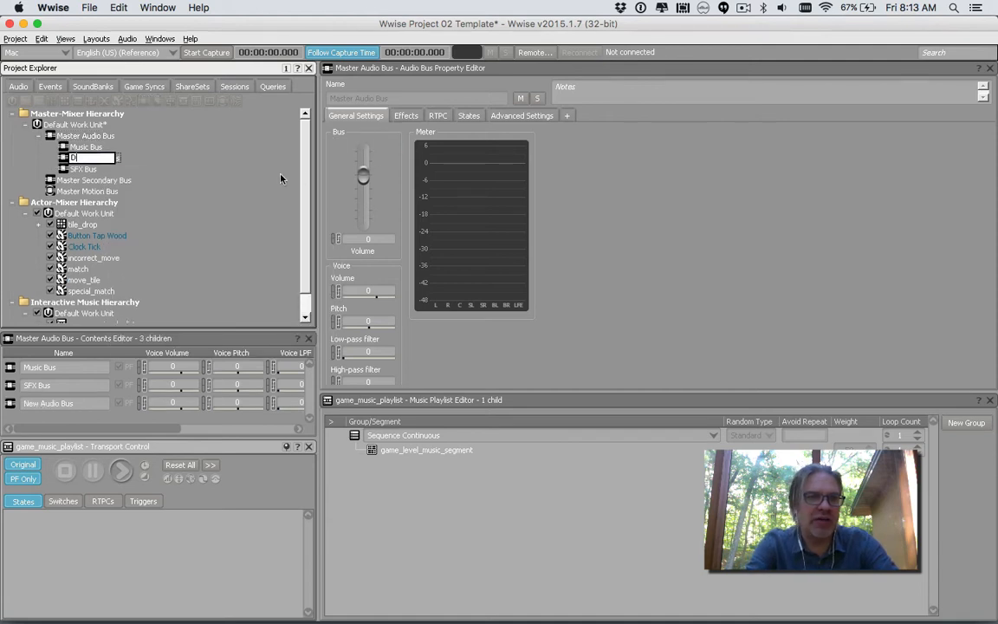
text(ialog Bus)
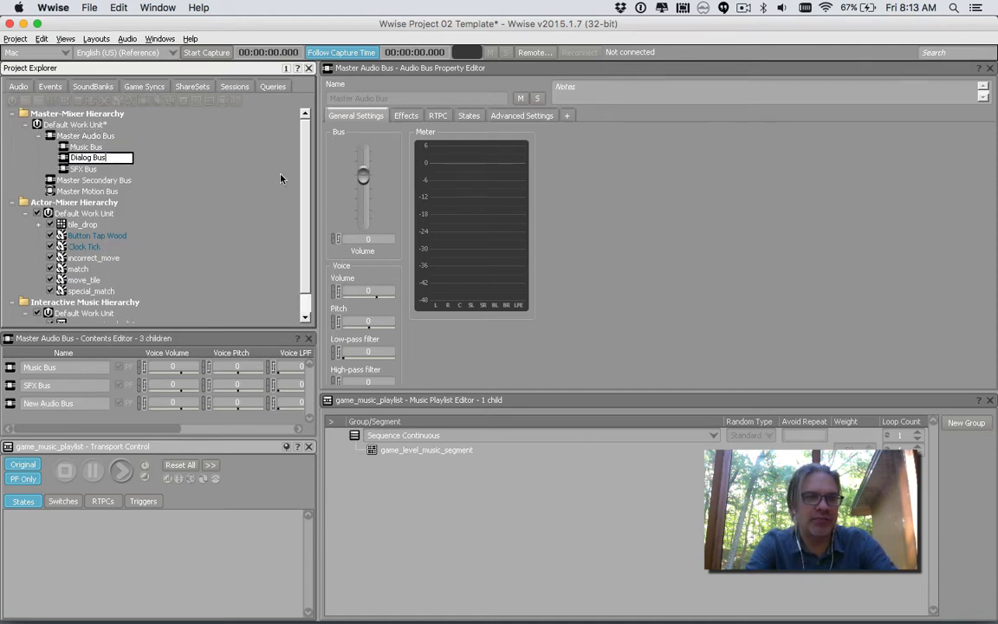
key(Return)
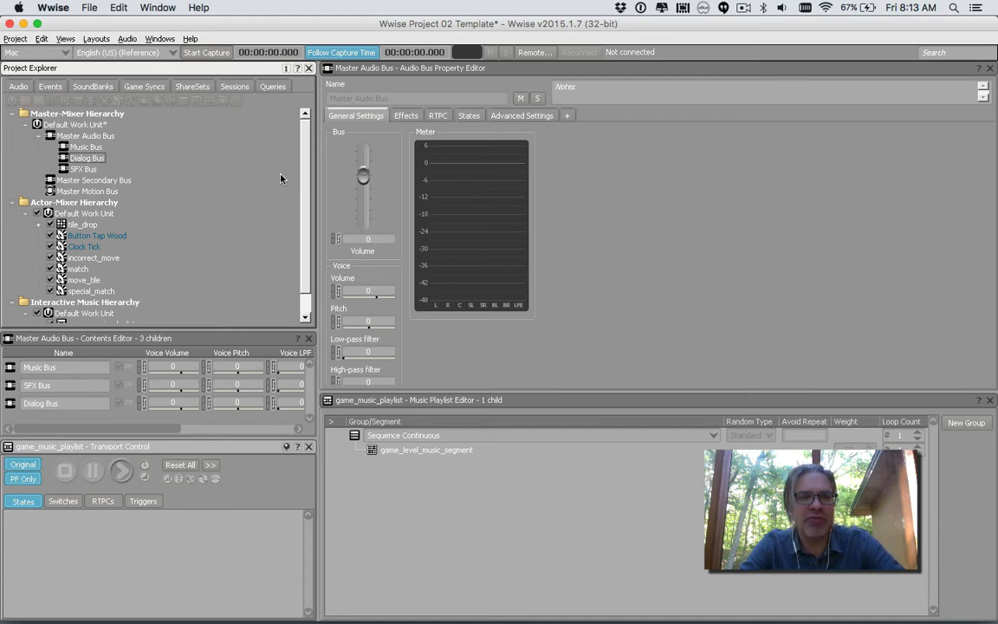
Step: Review the property settings of the Music Bus, Dialog Bus and SFX Bus in turn
click(86, 146)
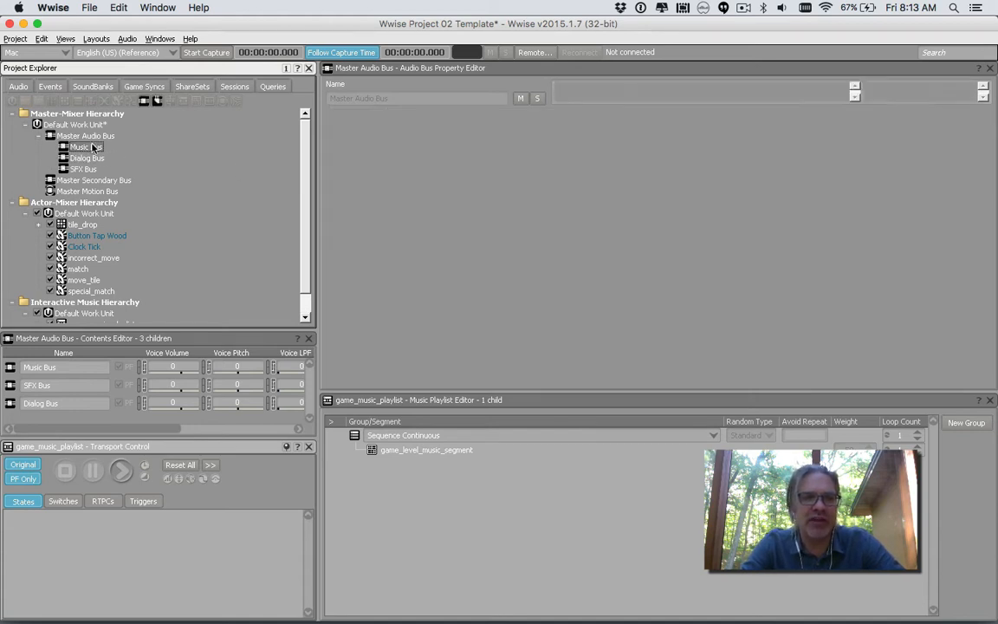
click(86, 158)
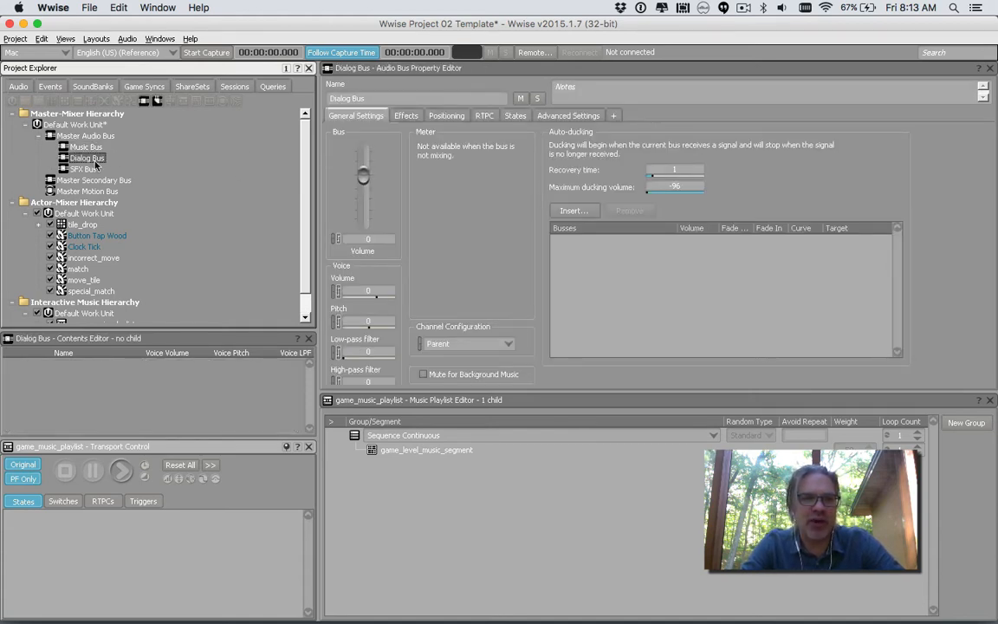
click(91, 170)
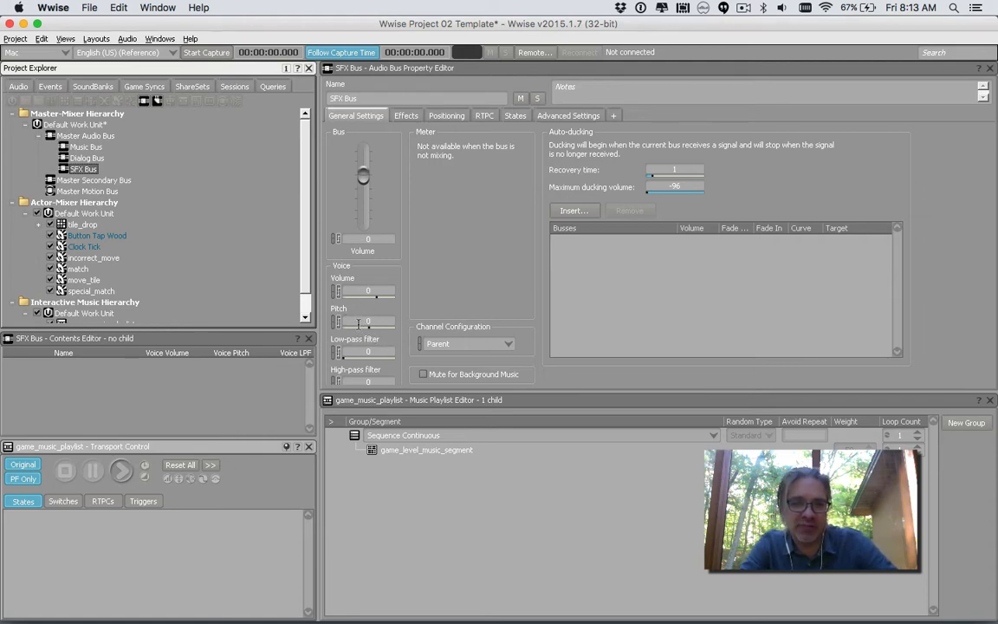
Step: Set the SFX Bus channel configuration to 2.0 and display the bus's effects slots
scroll(476, 351, down, 10)
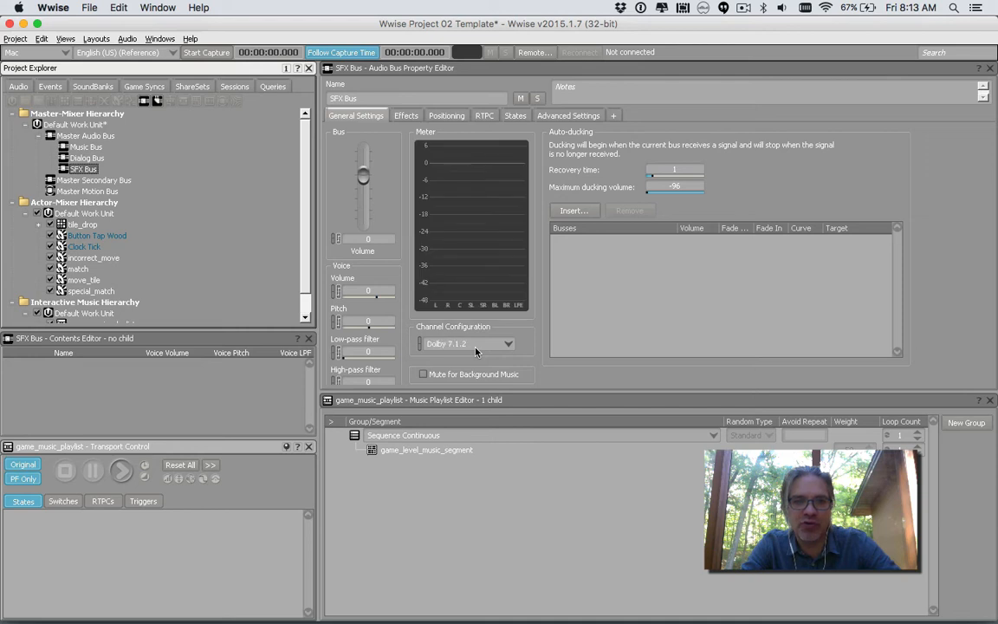
scroll(475, 352, up, 5)
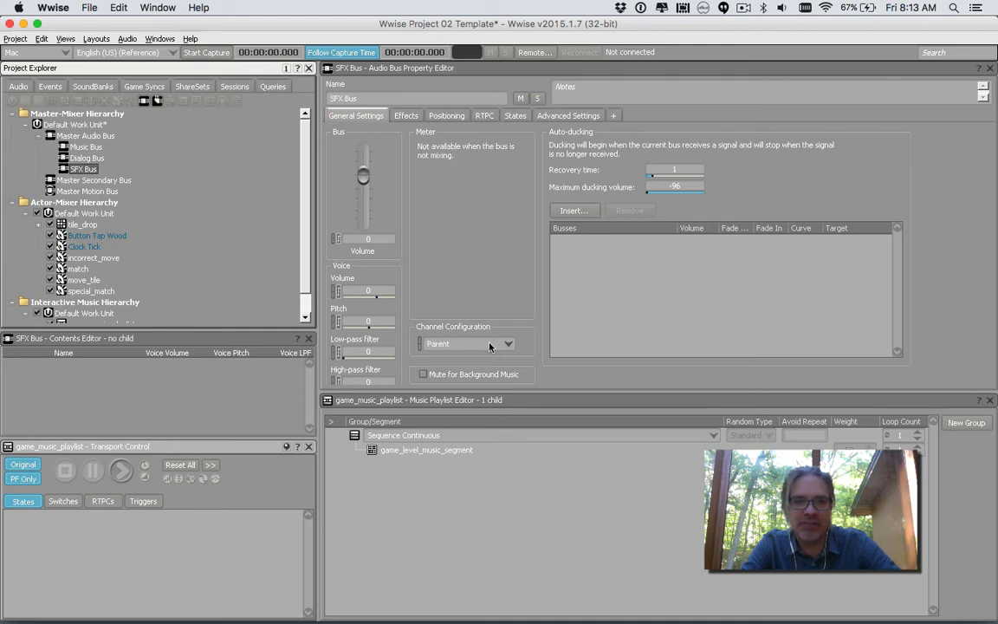
click(509, 344)
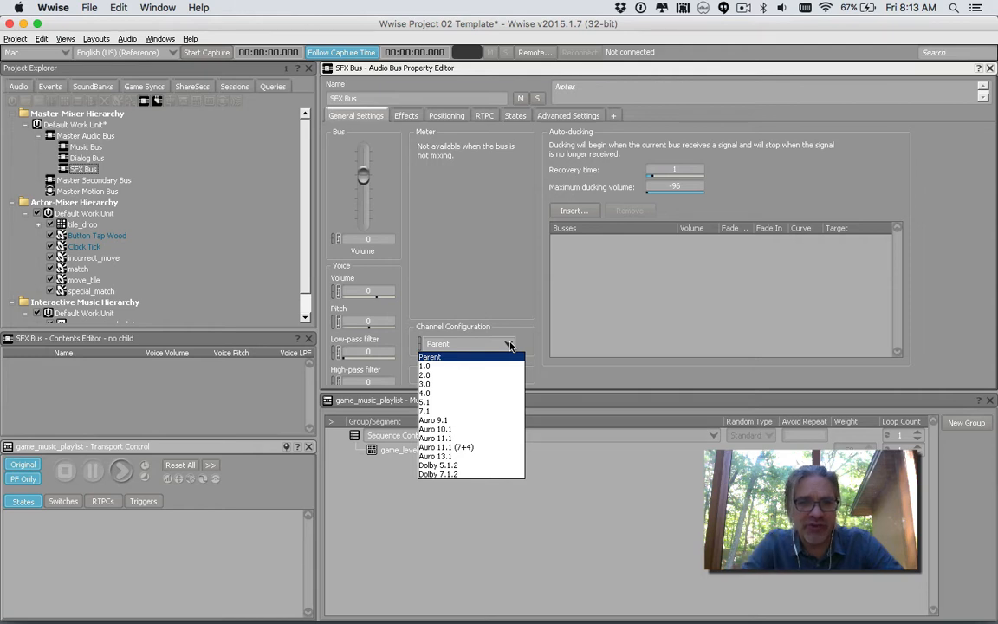
click(439, 375)
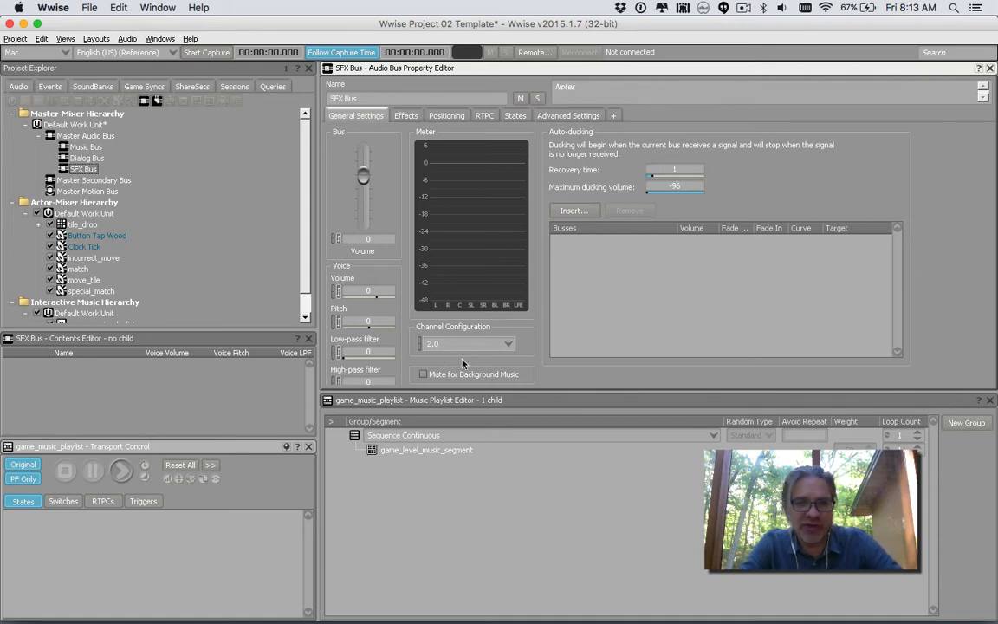
click(507, 345)
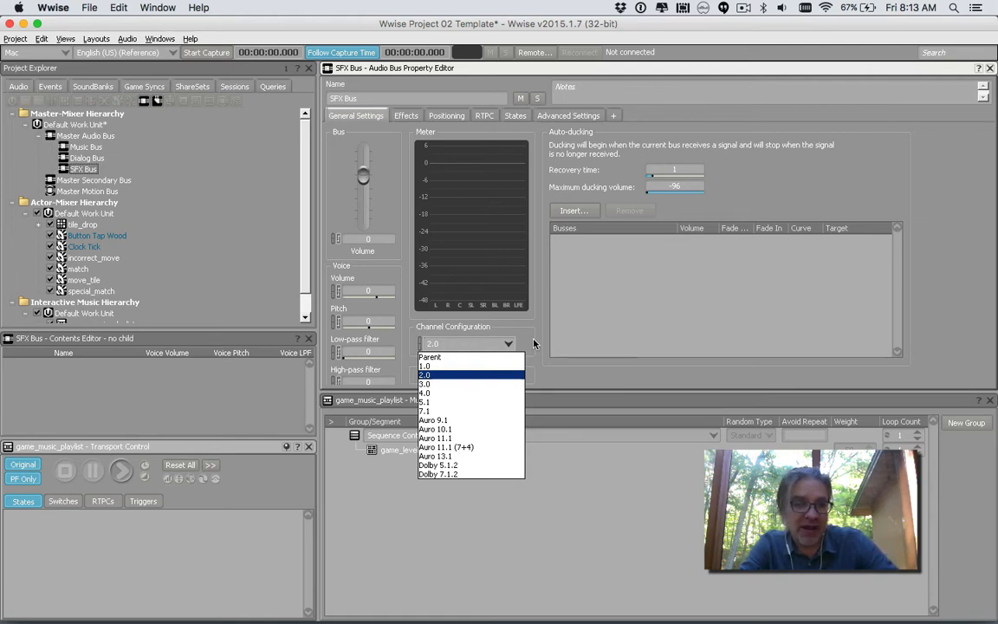
click(532, 343)
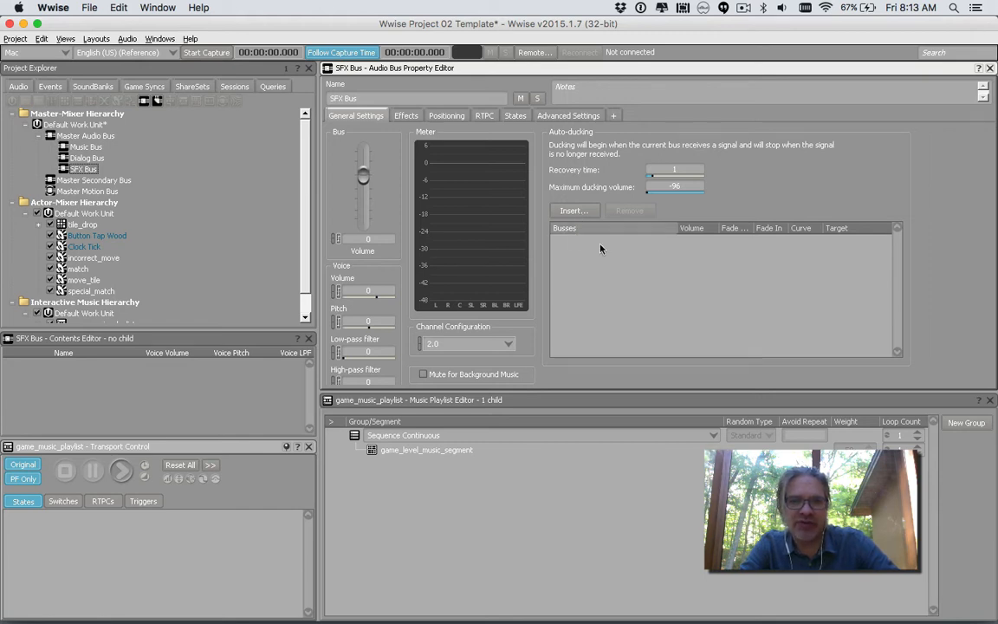
click(411, 116)
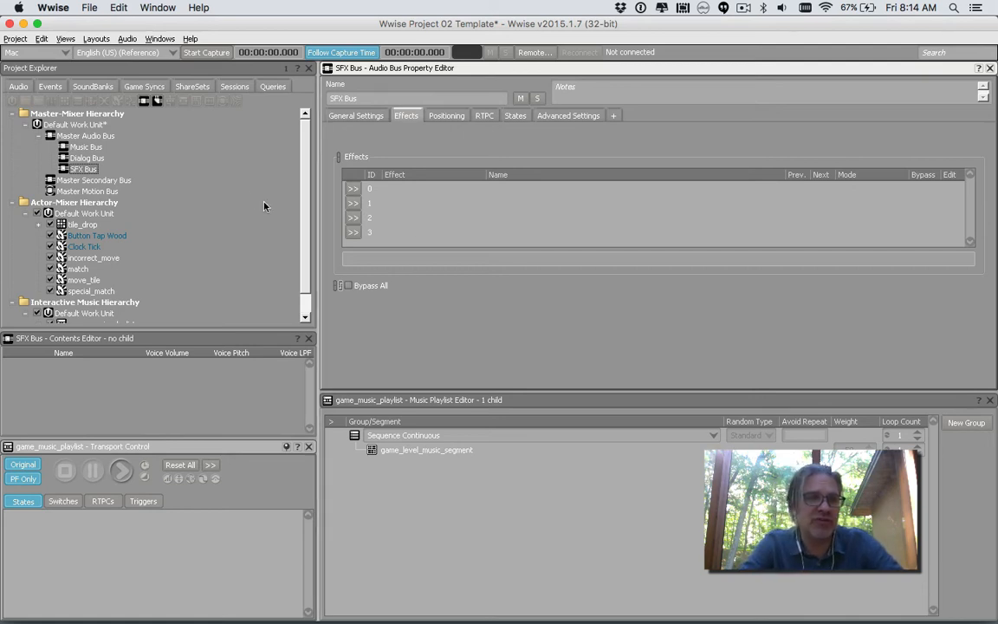
Step: Route the output of game_music_playlist to the Music Bus
scroll(303, 251, down, 2)
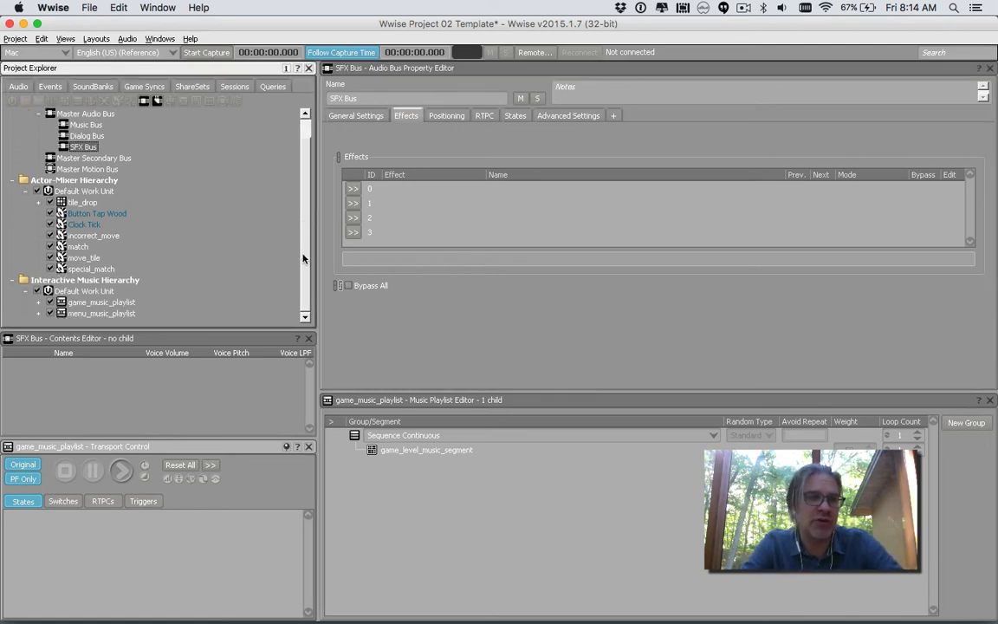
click(100, 303)
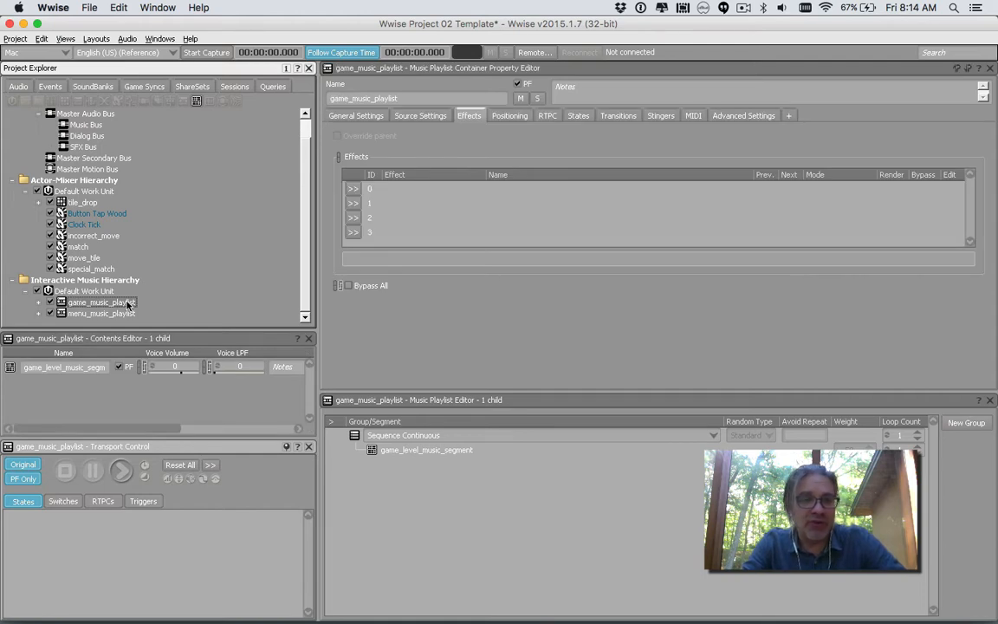
click(364, 117)
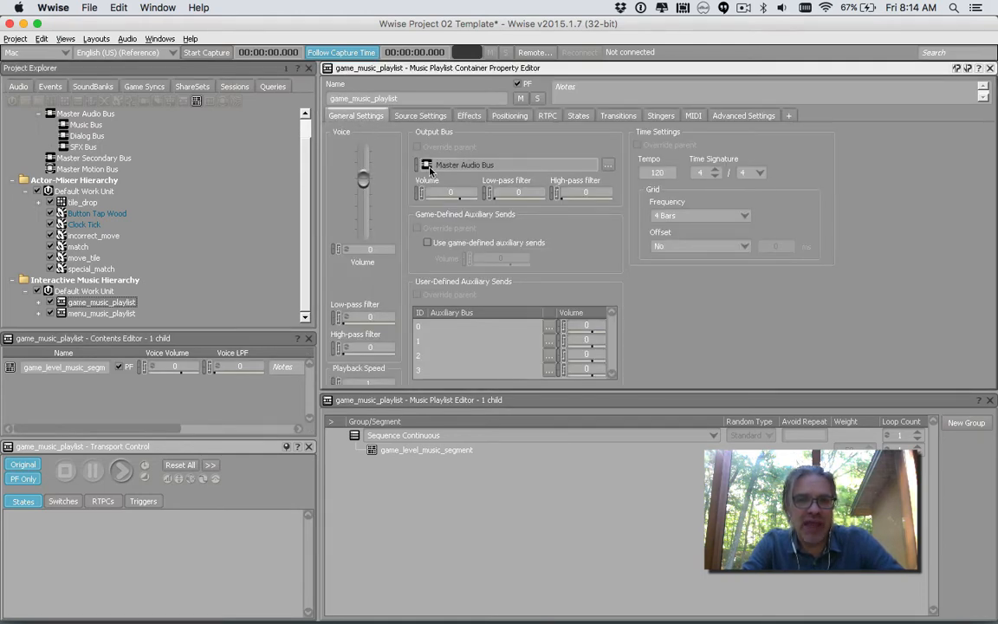
click(608, 165)
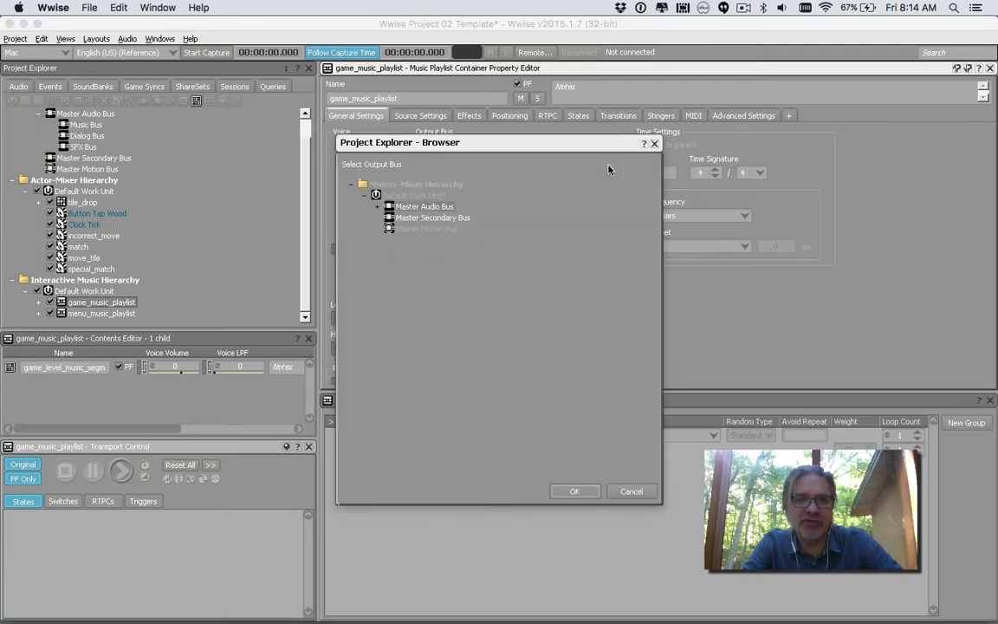
click(377, 206)
double_click(424, 228)
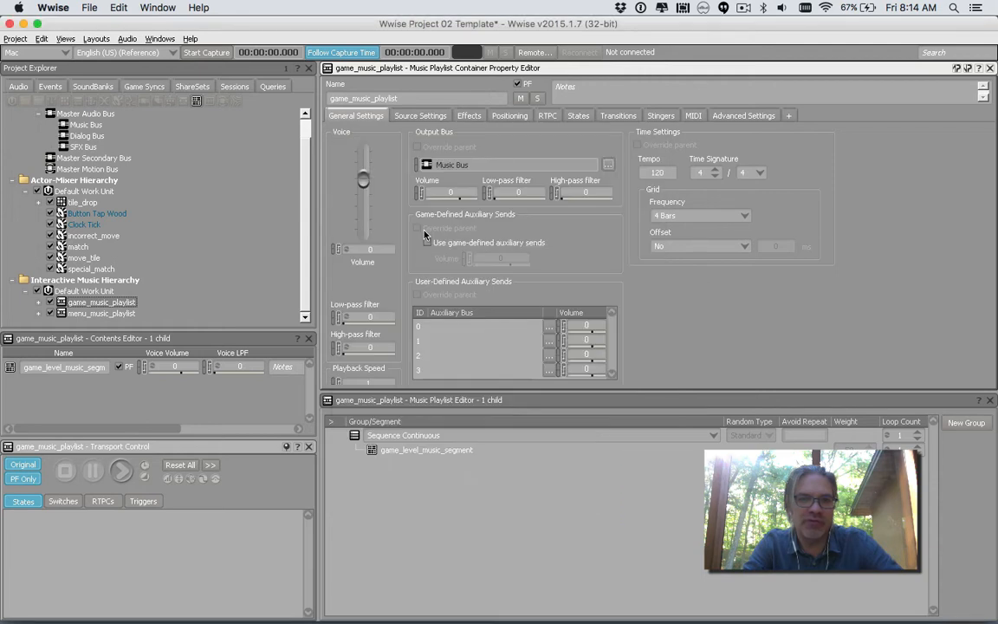
Step: Route the output of menu_music_playlist to the Music Bus under the Master Audio Bus
click(102, 313)
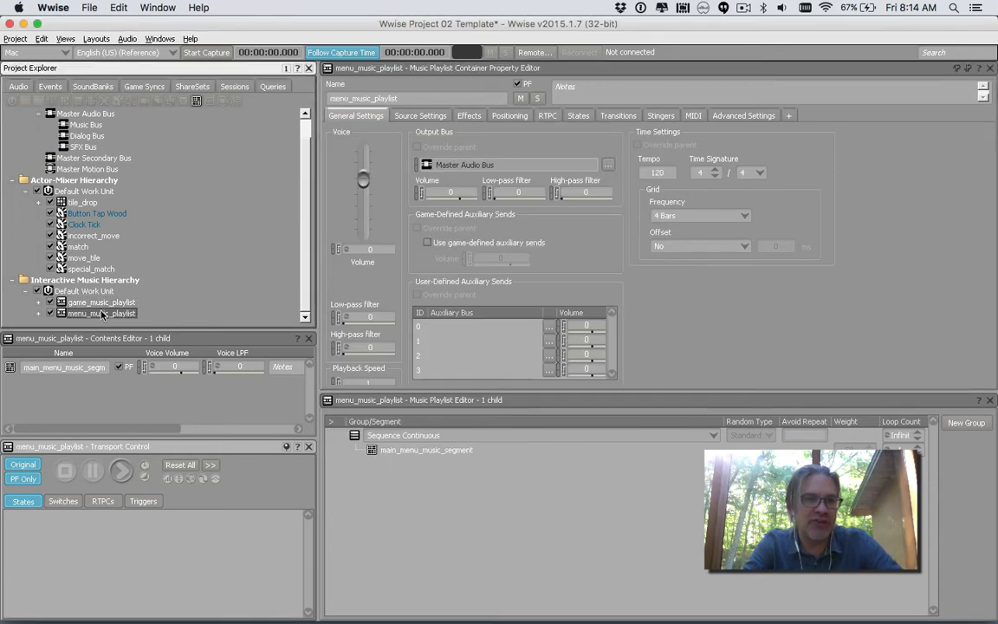
click(609, 164)
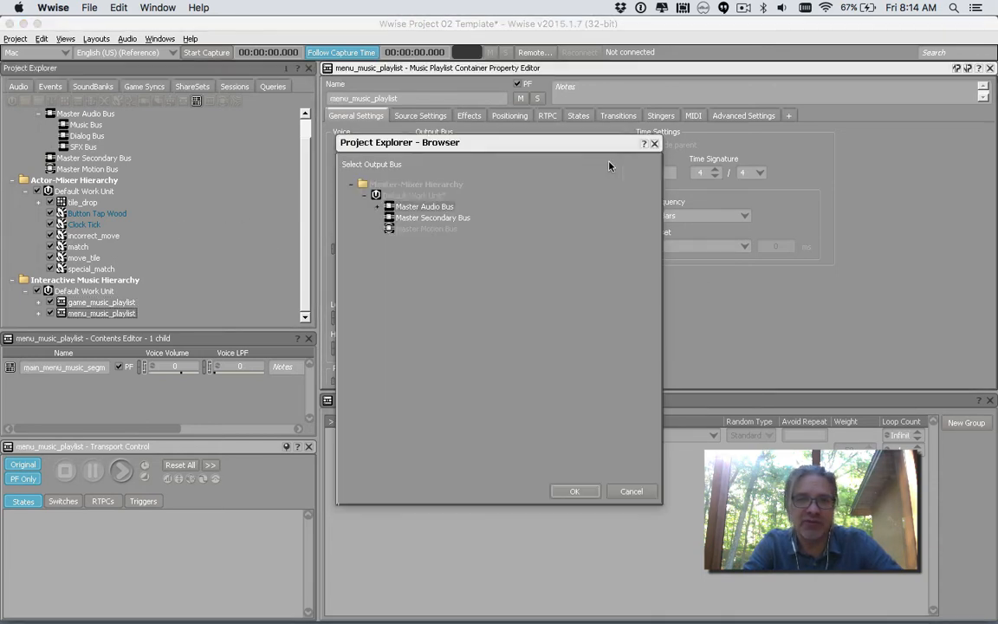
click(378, 206)
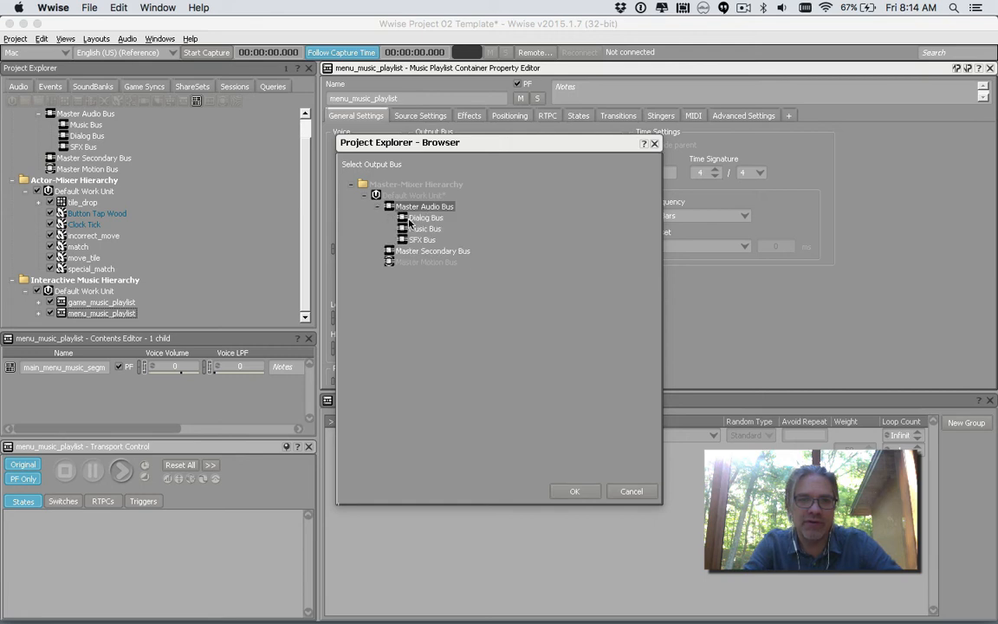
double_click(415, 225)
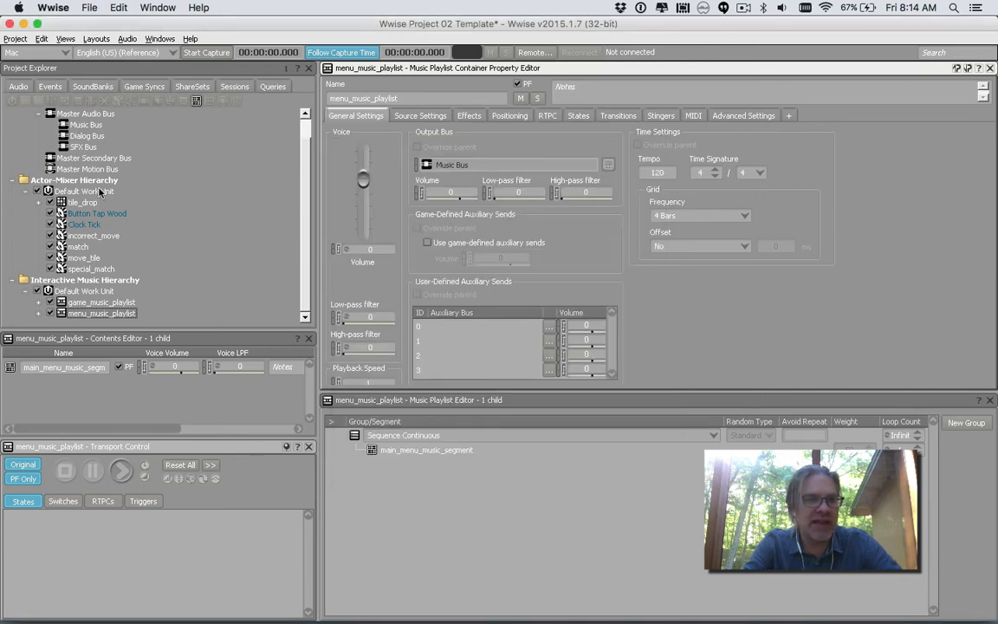
Step: Route the output of the tile_drop container in the Actor-Mixer Hierarchy to the SFX Bus
click(82, 202)
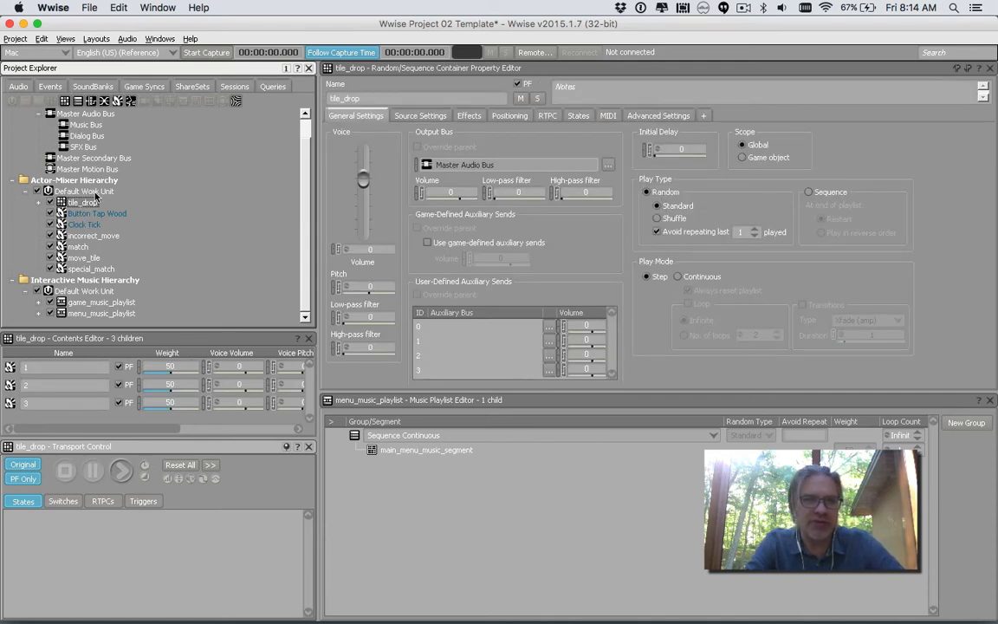
click(84, 191)
click(87, 202)
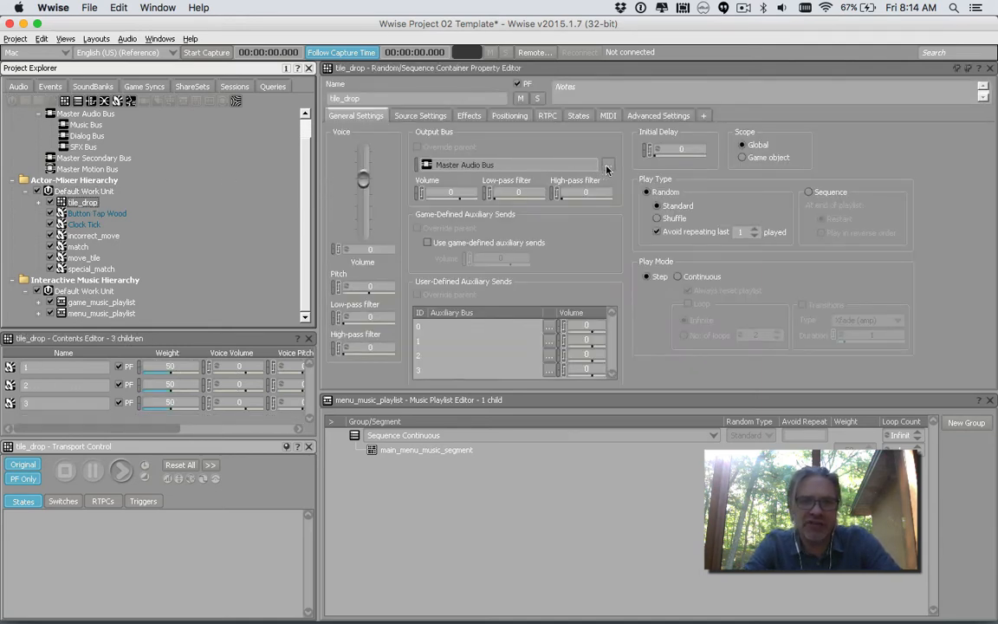
click(606, 167)
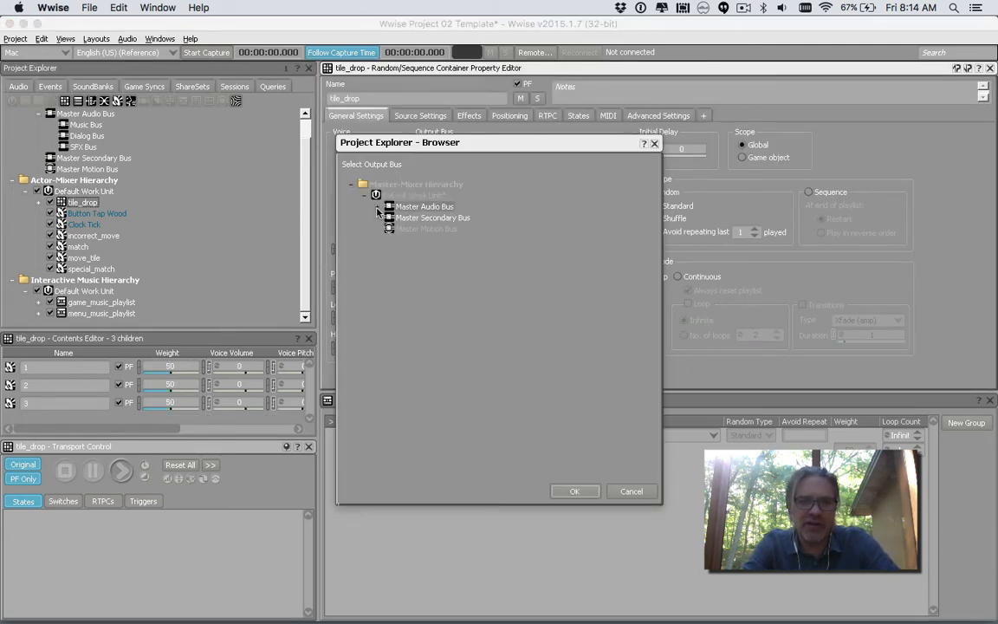
click(377, 207)
double_click(412, 240)
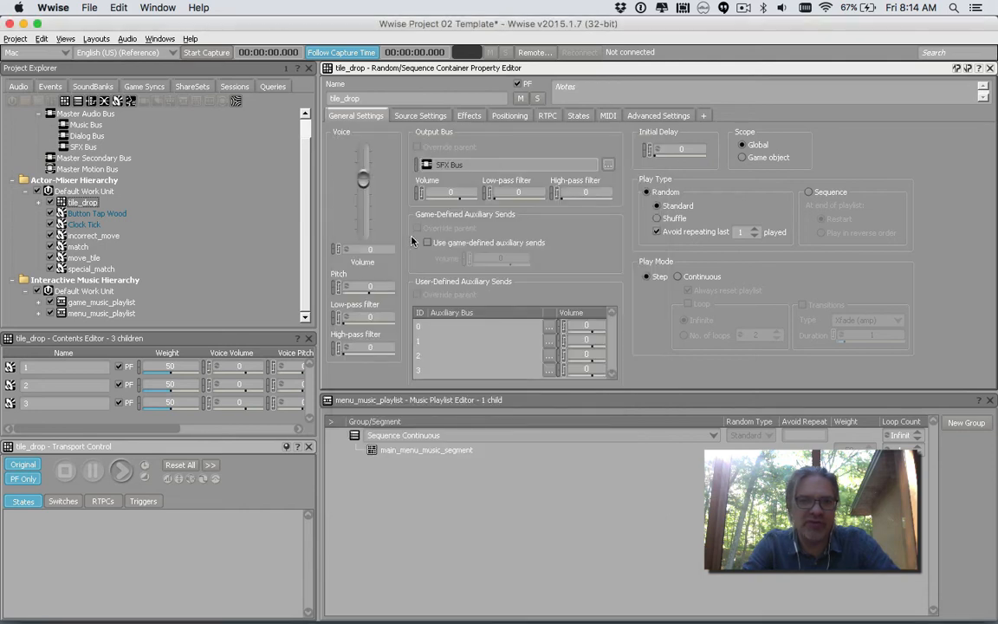
Step: Select the sounds from Button Tap Wood through special_match together and set their output bus to the SFX Bus
click(97, 213)
shift+click(103, 269)
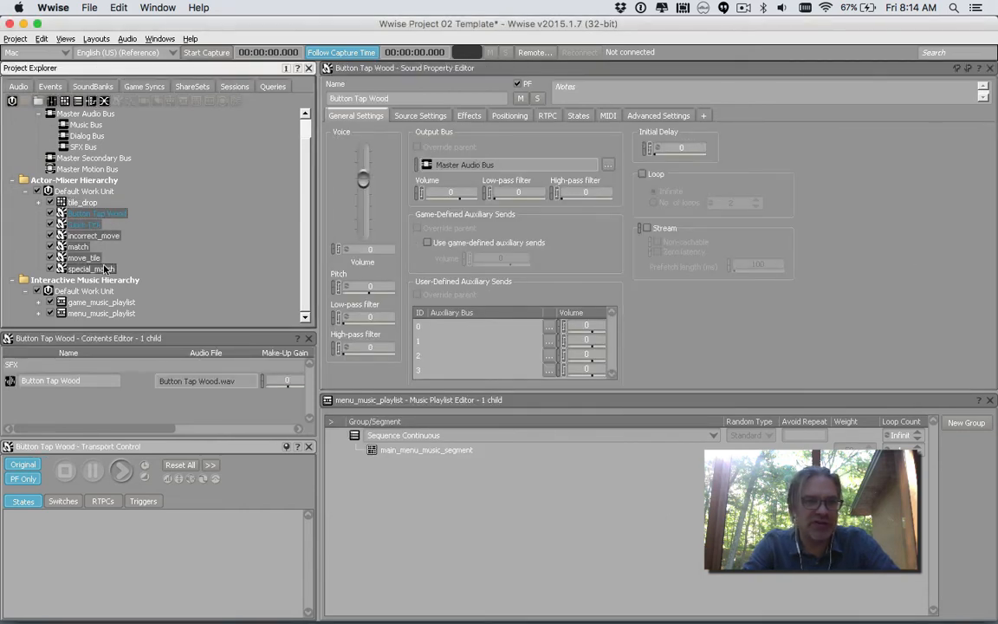
click(608, 166)
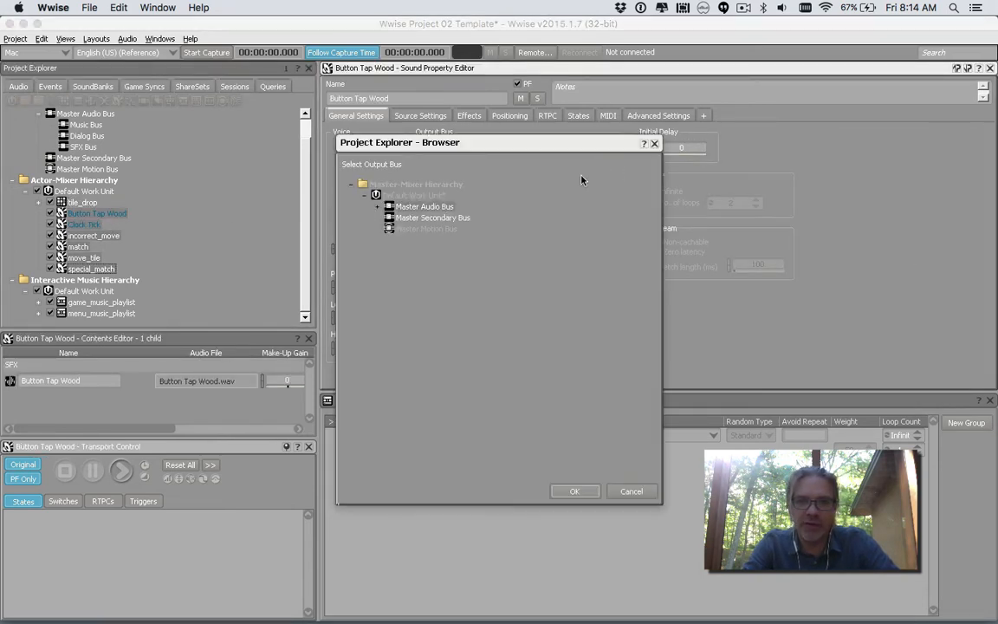
click(378, 207)
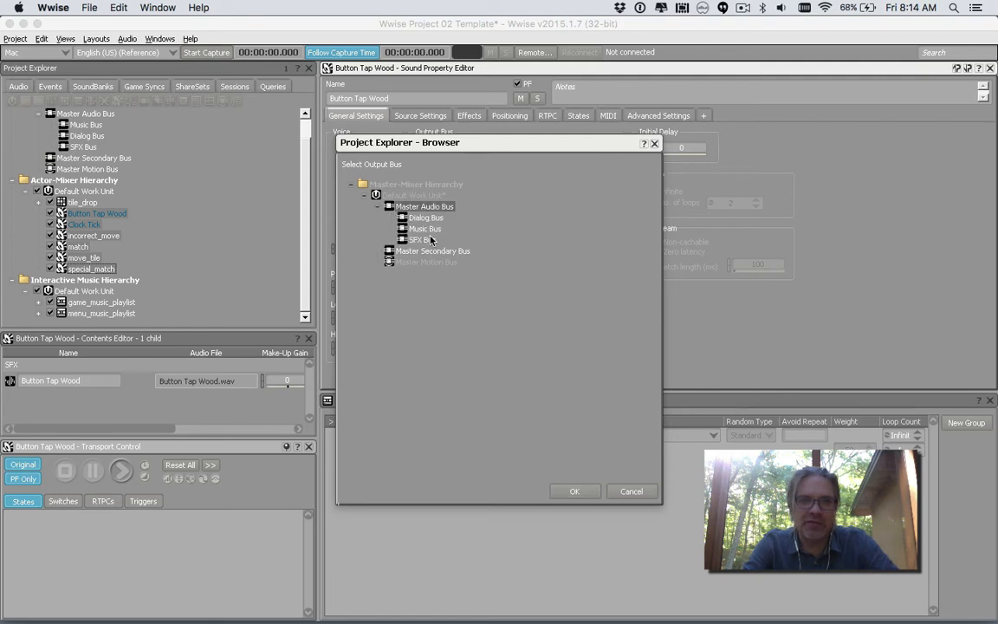
click(575, 492)
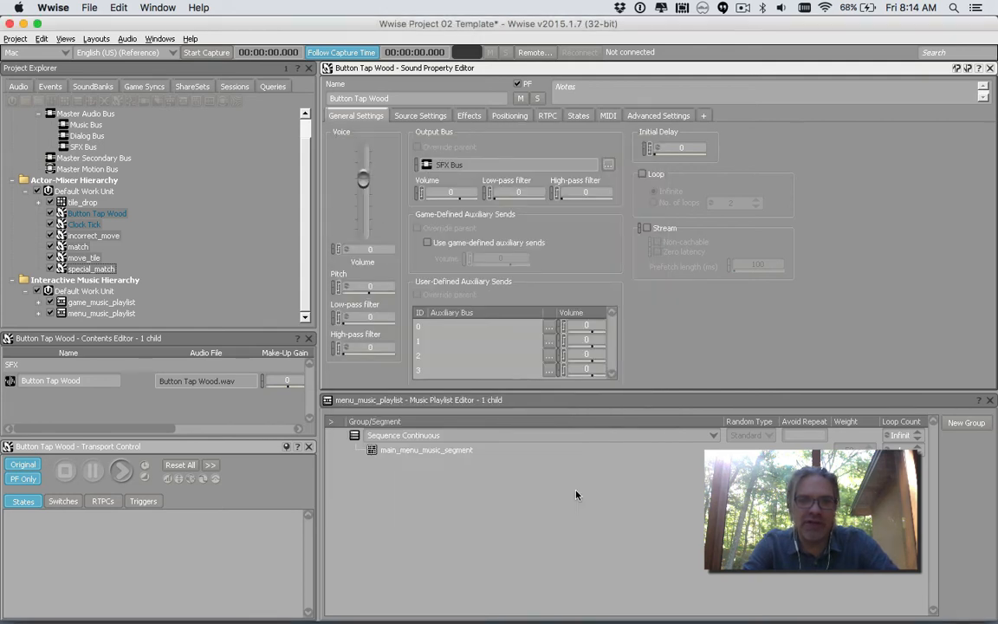
Step: Check the output bus assigned to tile_drop, Button Tap Wood, Clock Tick and incorrect_move in turn
click(94, 202)
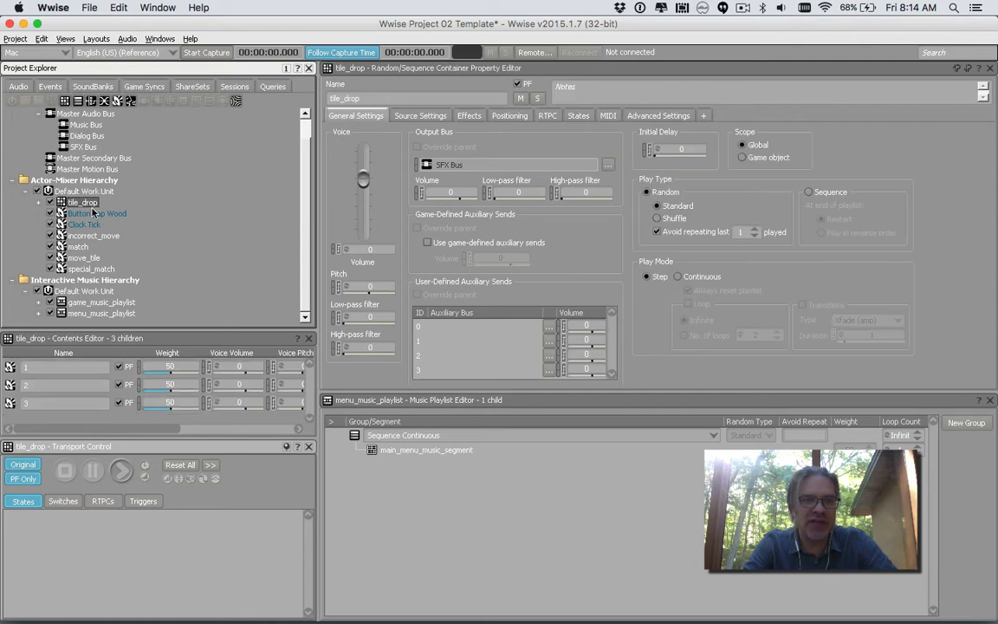
click(93, 213)
click(92, 224)
click(93, 236)
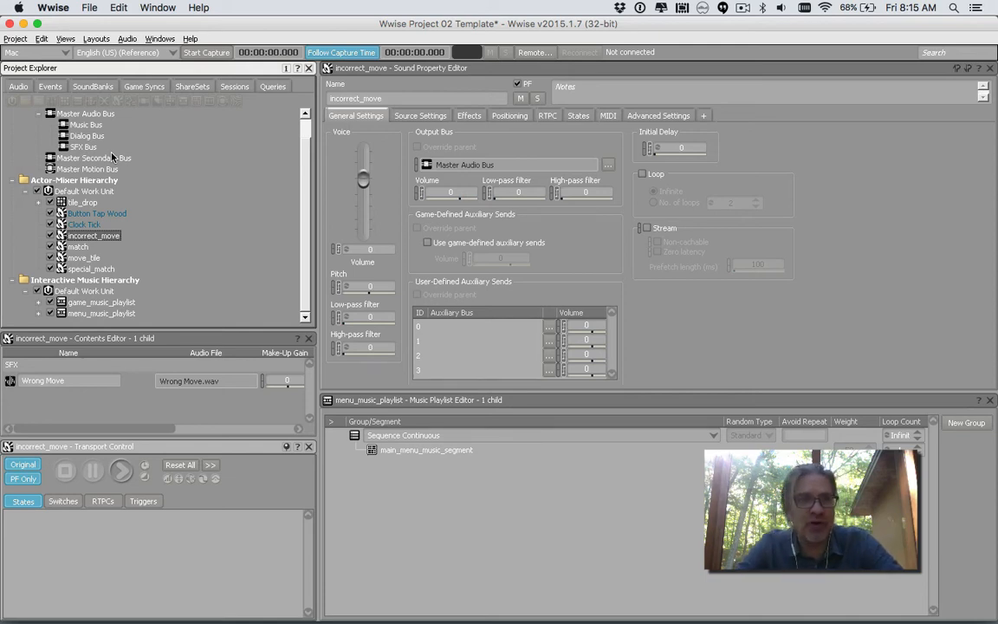
Step: Switch to the Mixer layout and create a mixing session named "New Mixing Session" in the Default Work Unit
click(97, 39)
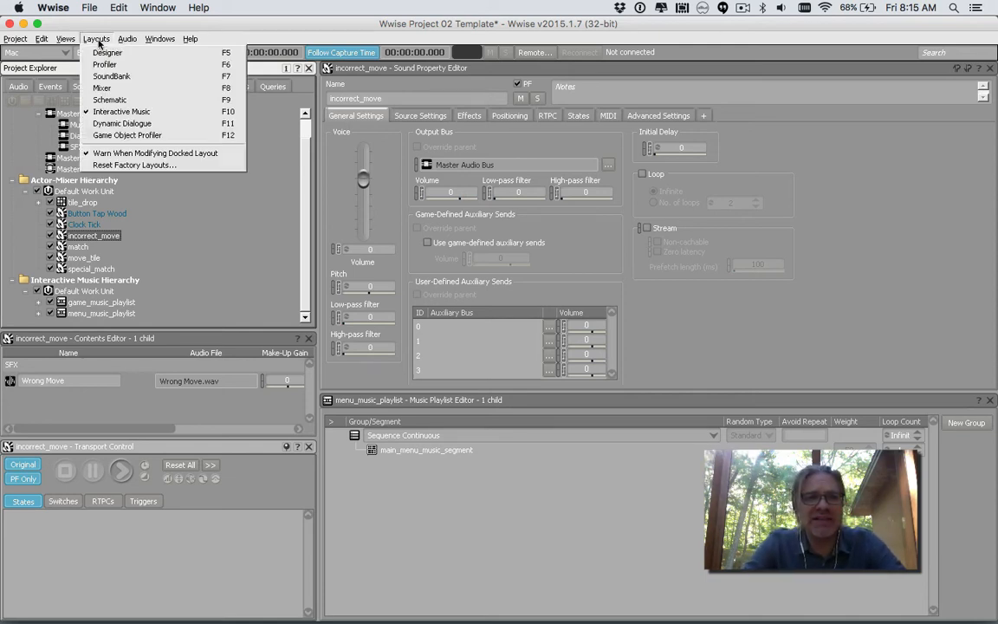
click(101, 88)
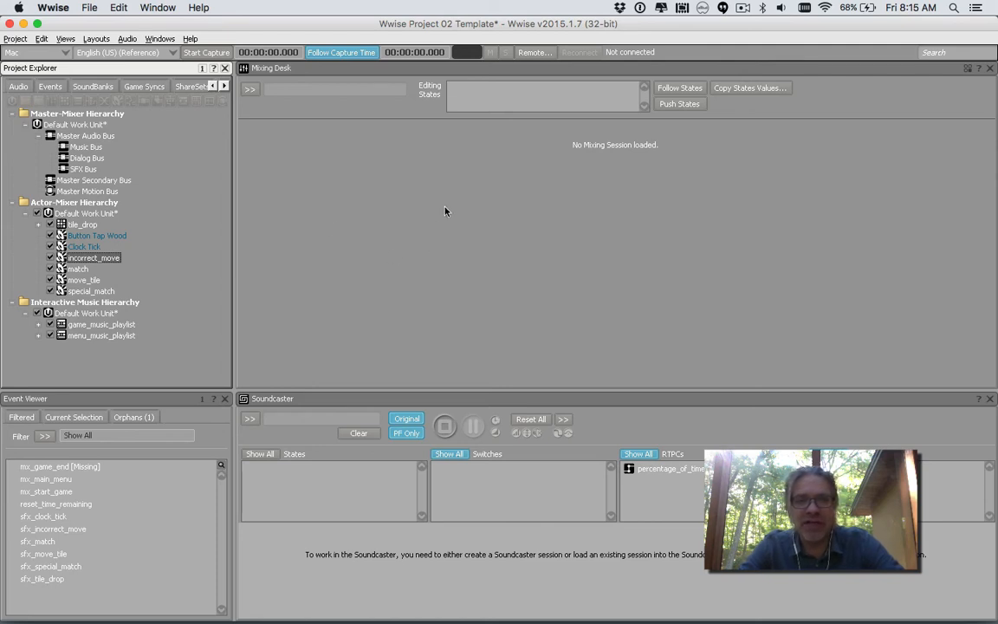
click(279, 89)
click(279, 93)
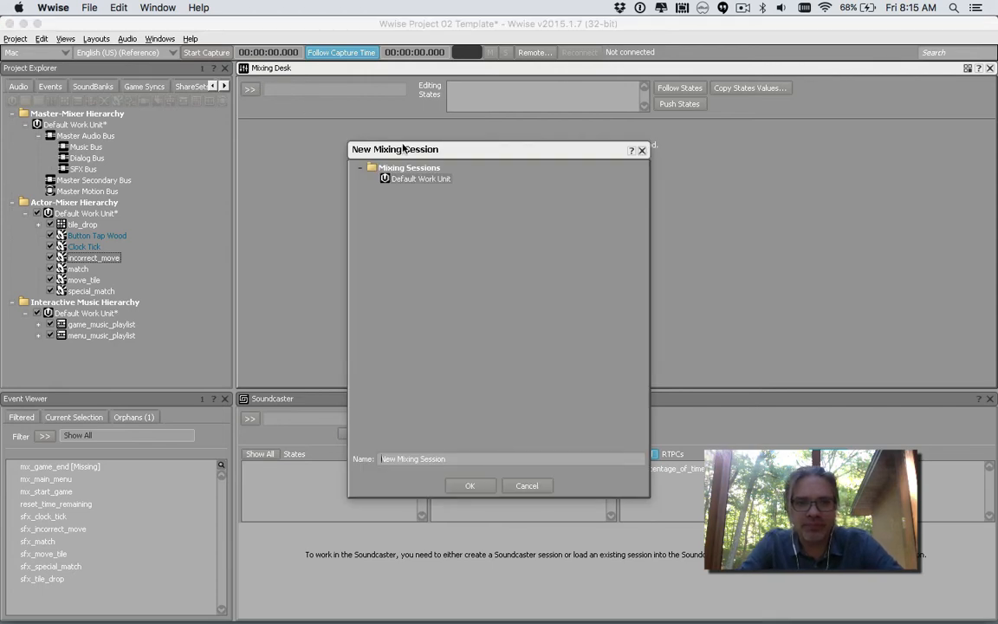
click(468, 486)
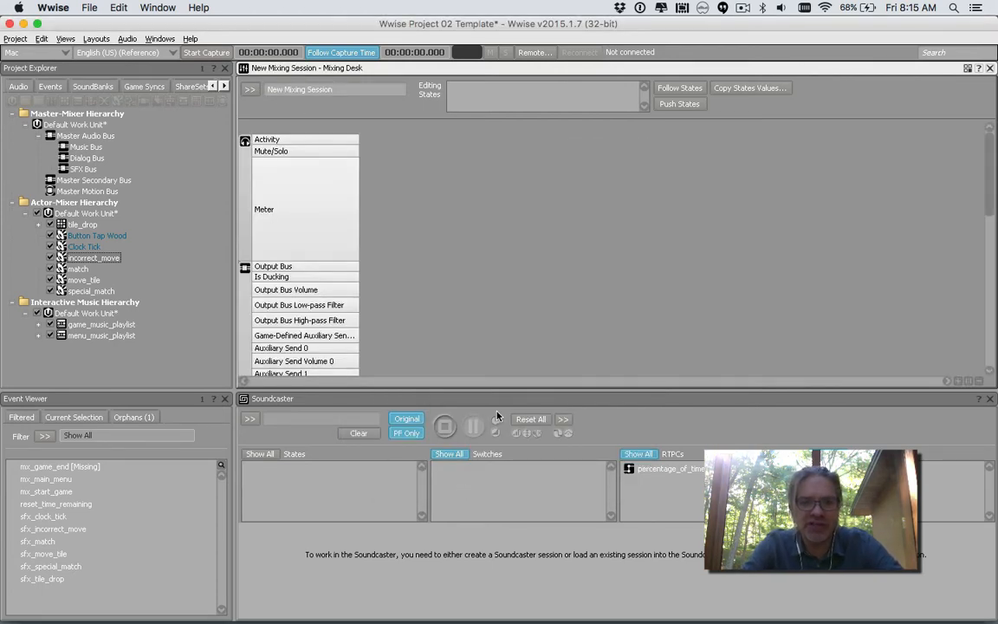
Step: Enlarge the Mixing Desk area and try to add the mx_main_menu event to the mixing session
drag(522, 396, 513, 502)
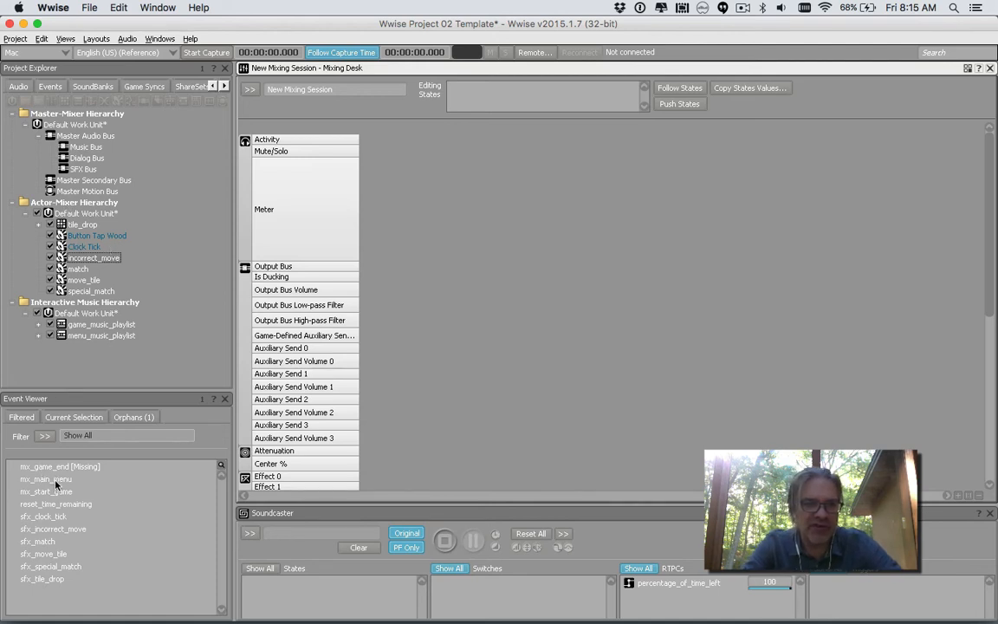
click(116, 480)
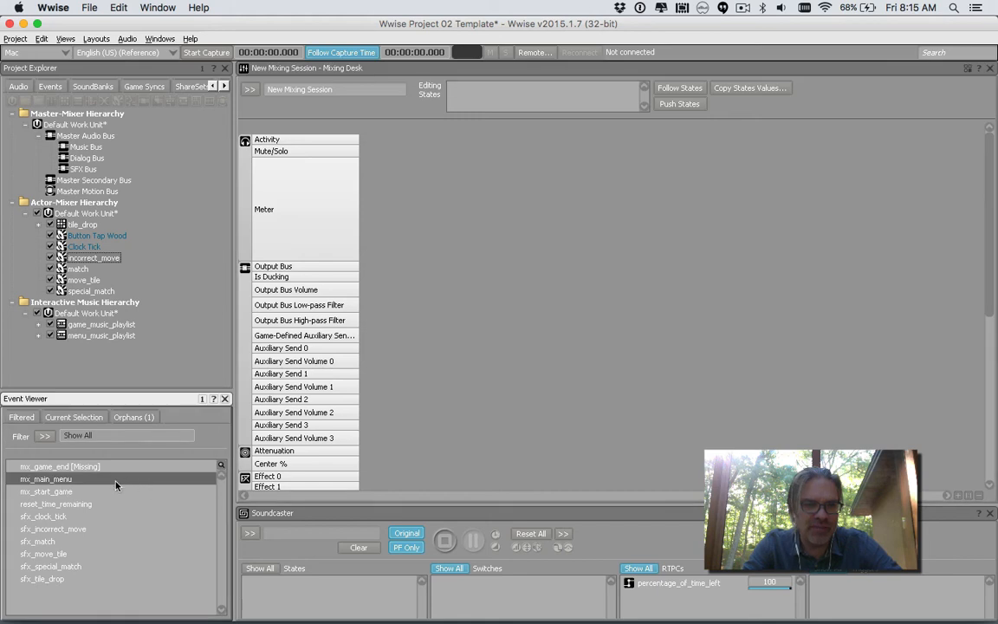
drag(61, 482, 410, 213)
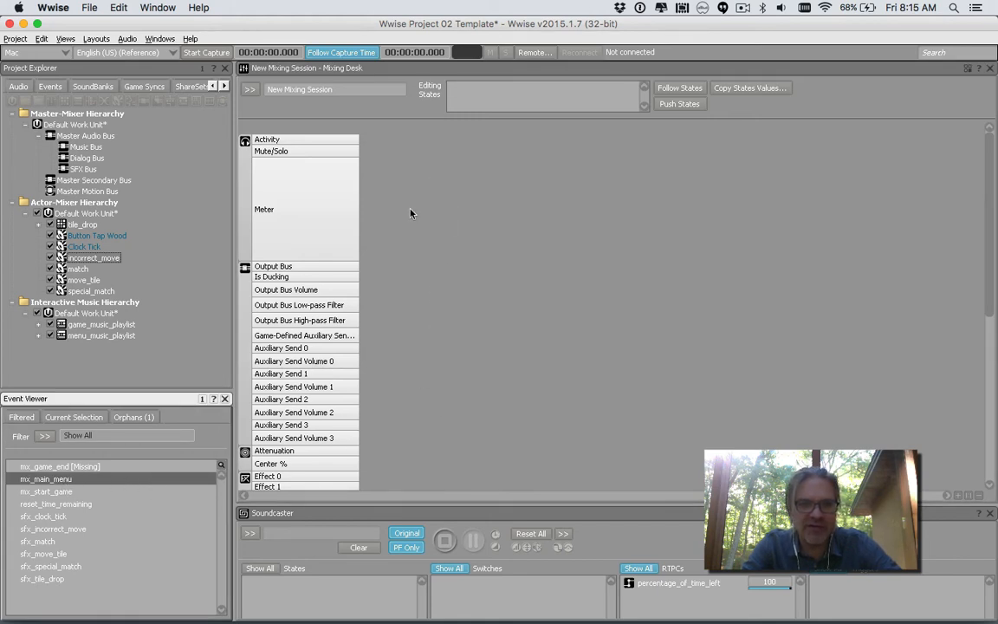
Step: Add game_music_playlist, menu_music_playlist, incorrect_move and move_tile as channel strips to the mixing session
drag(107, 325, 428, 269)
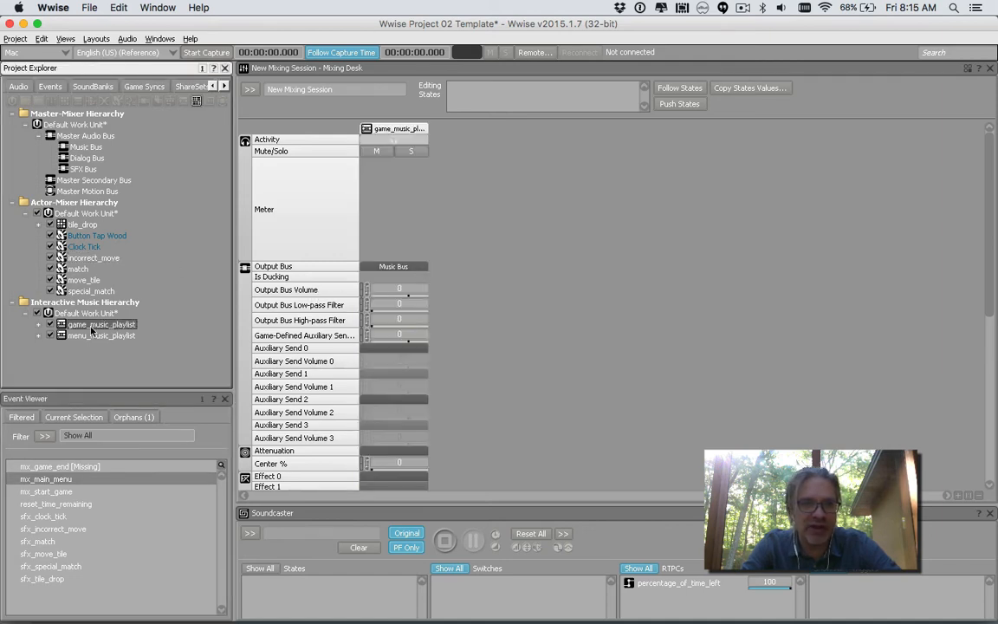
drag(100, 335, 491, 285)
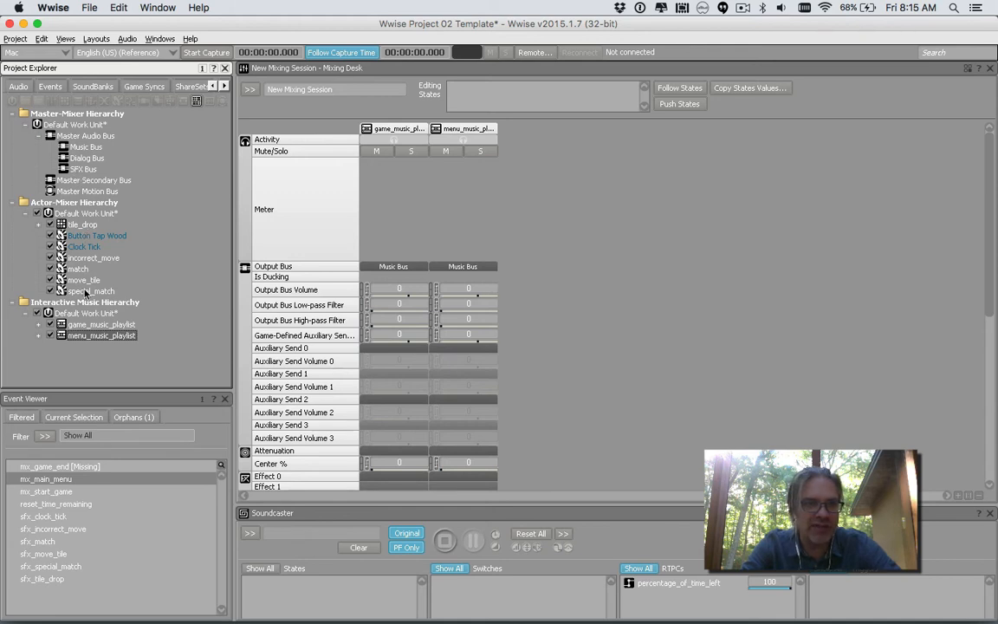
drag(87, 257, 572, 263)
drag(84, 280, 621, 268)
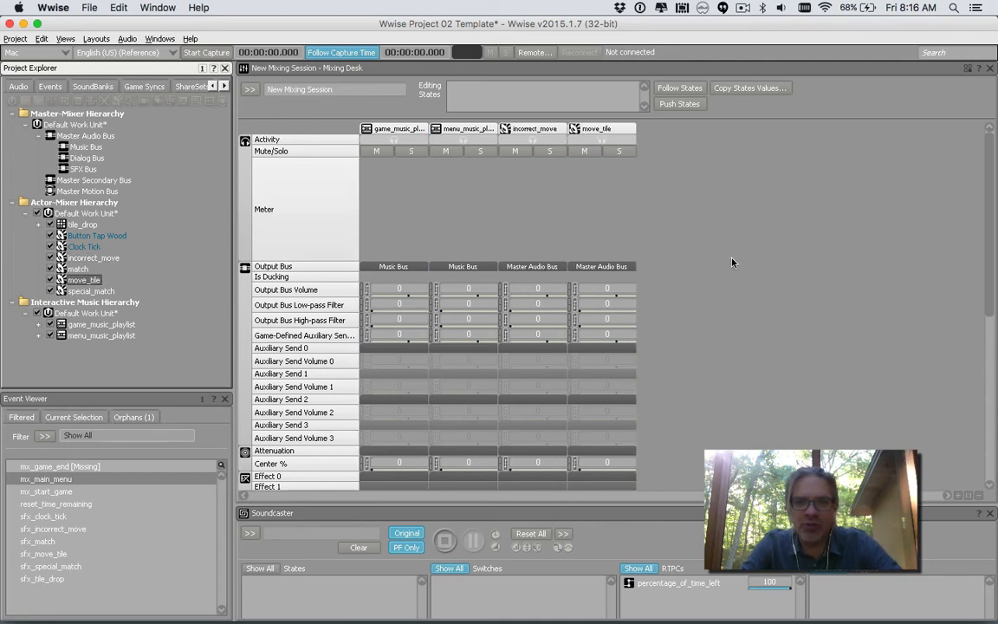
Step: Examine the Mixing Desk rows of the four channel strips, from meters and output buses to effects and voice volume faders
scroll(732, 263, down, 10)
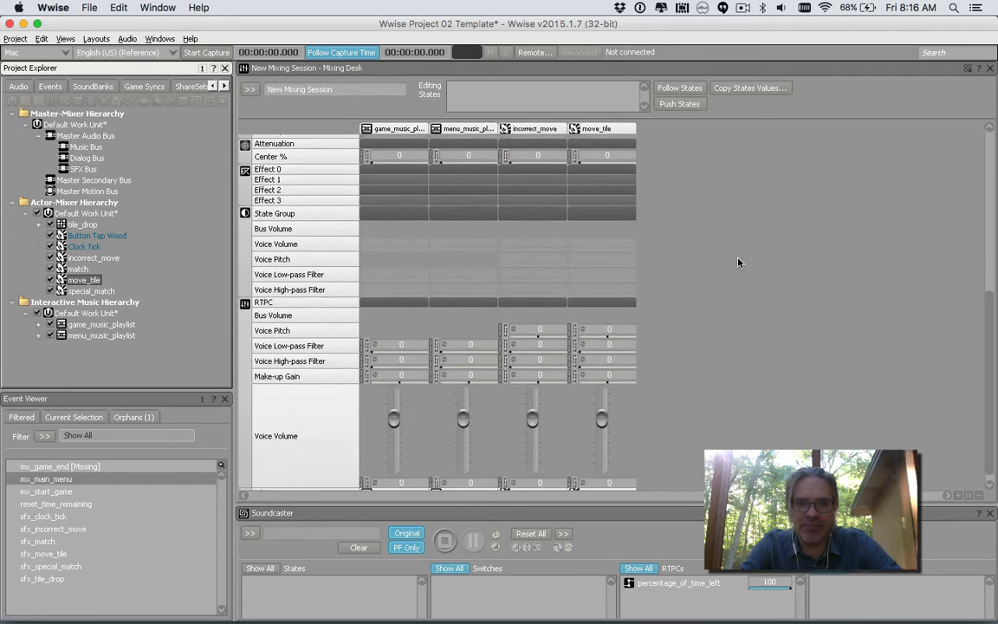
scroll(737, 262, down, 1)
scroll(738, 262, up, 4)
scroll(738, 263, down, 4)
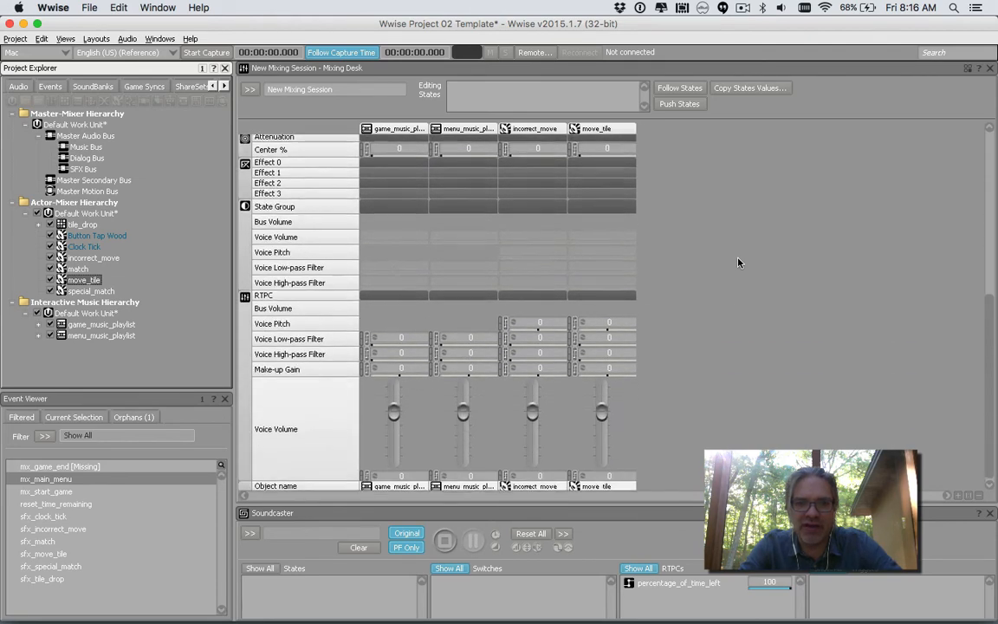
scroll(738, 263, down, 1)
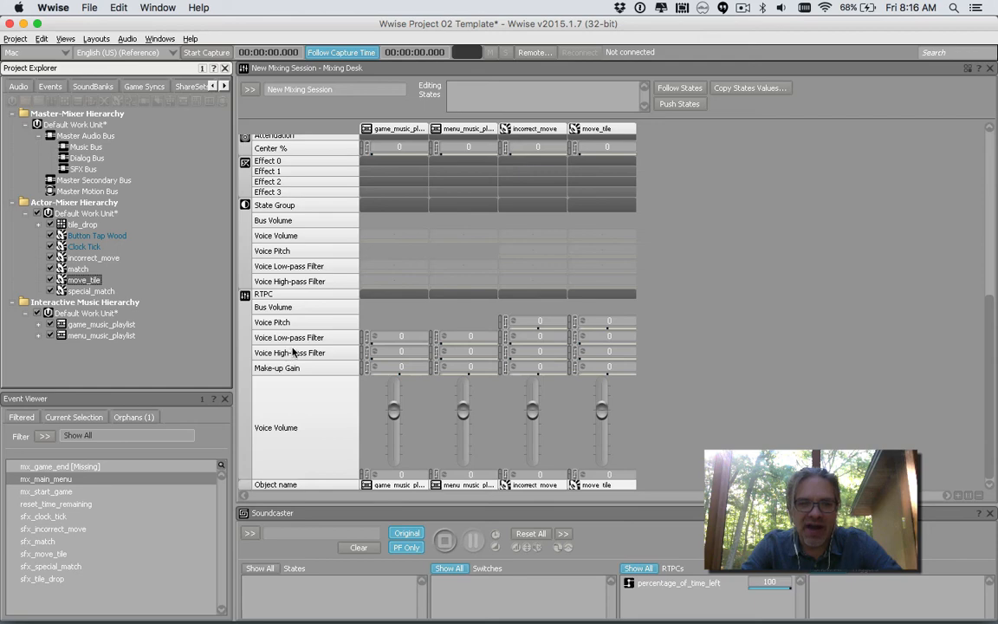
scroll(326, 382, up, 3)
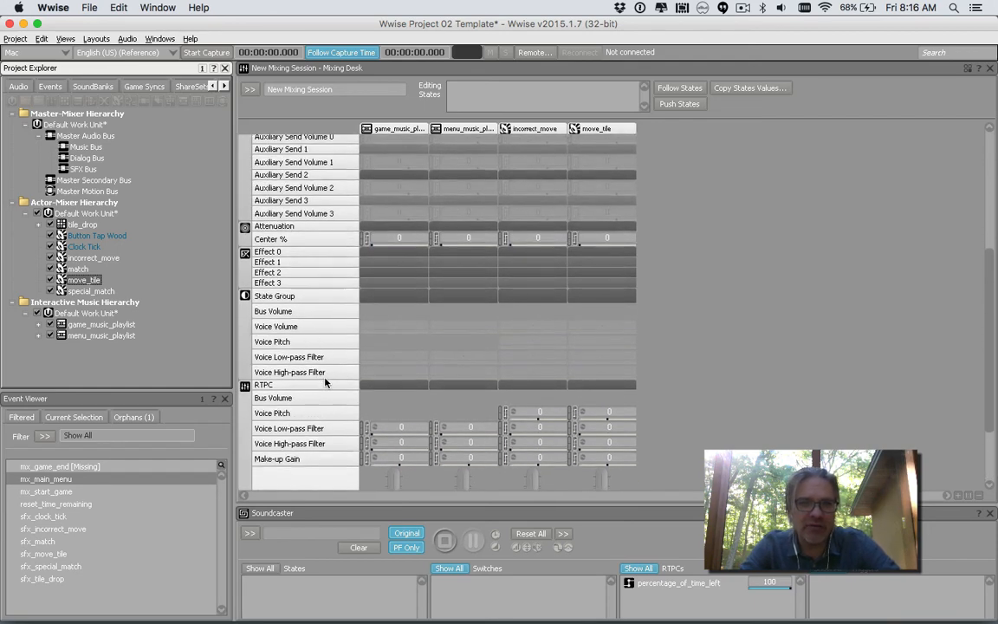
scroll(368, 316, up, 7)
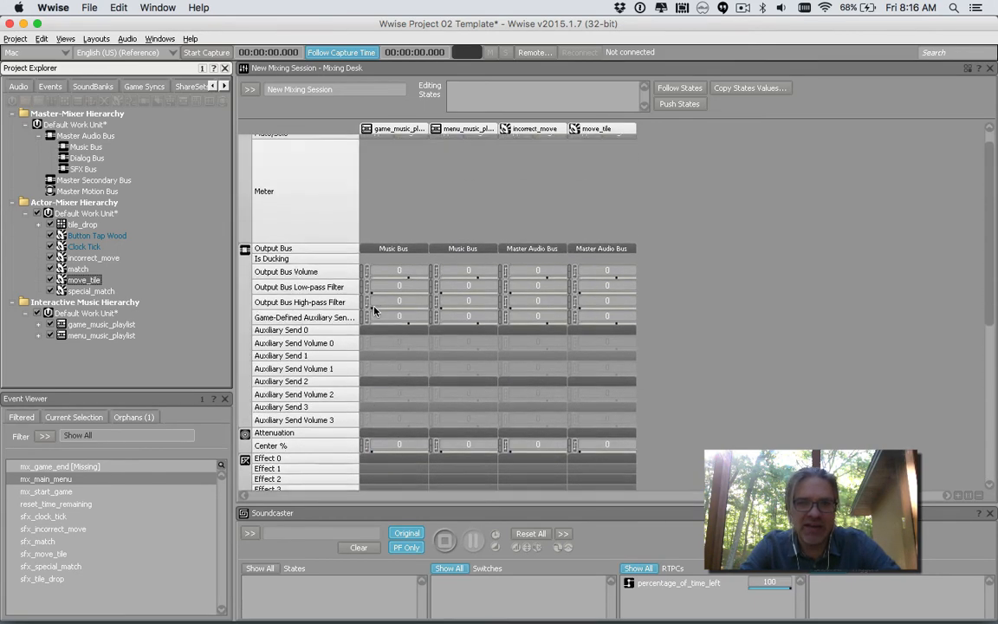
scroll(374, 309, up, 1)
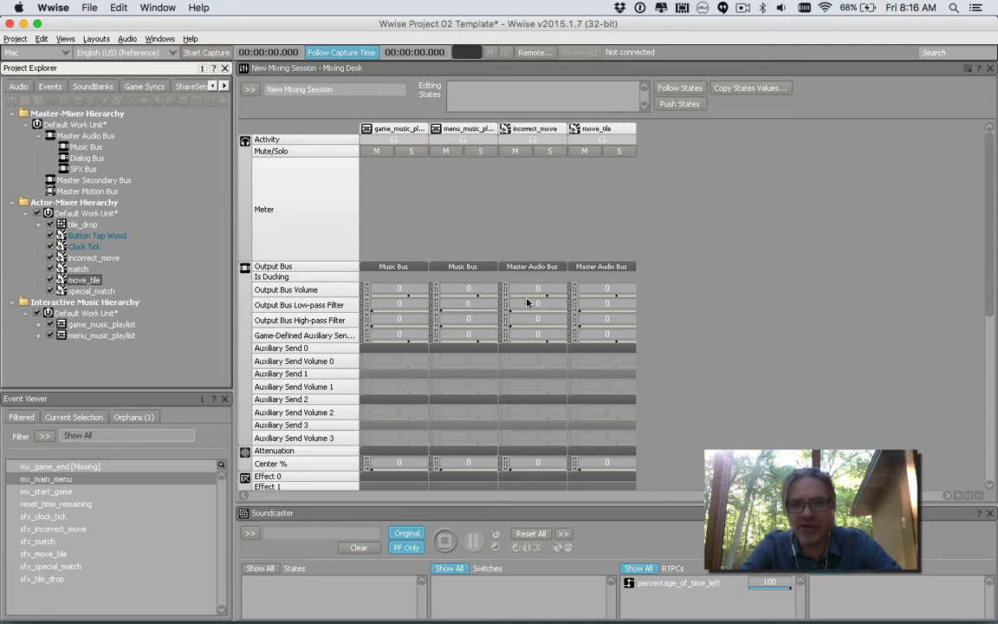
Step: Hide the Effect 1, Effect 2 and Effect 3 rows in the Mixing Desk settings and review the reduced row list
click(967, 69)
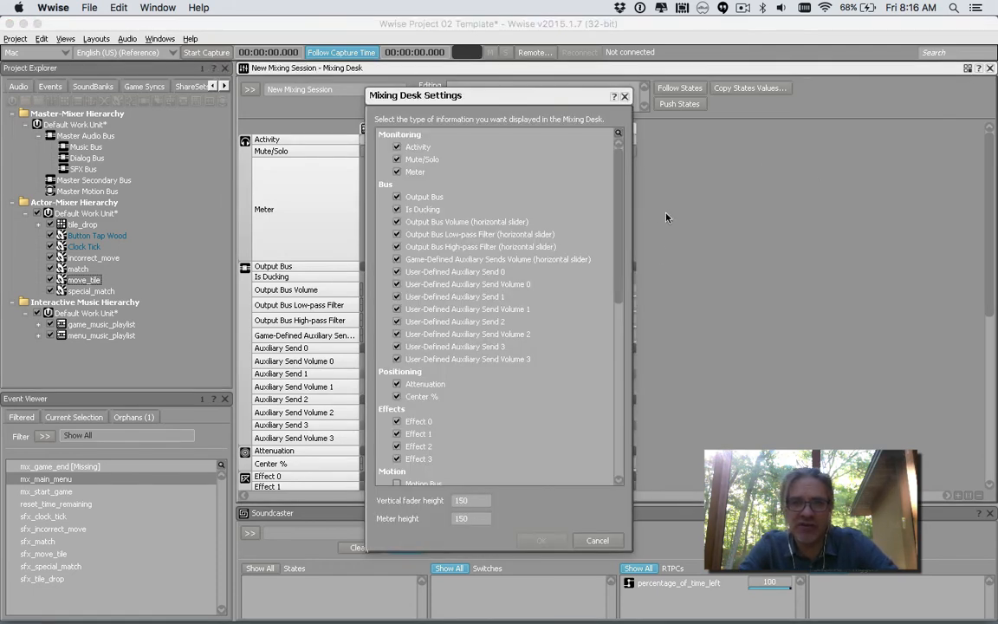
scroll(425, 269, down, 5)
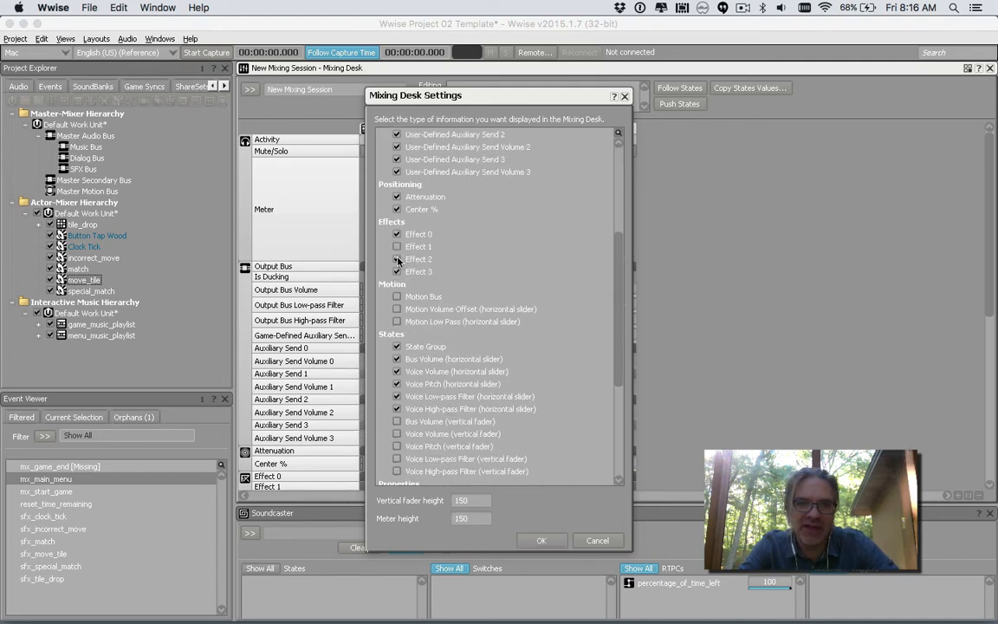
scroll(505, 300, down, 5)
scroll(505, 301, up, 3)
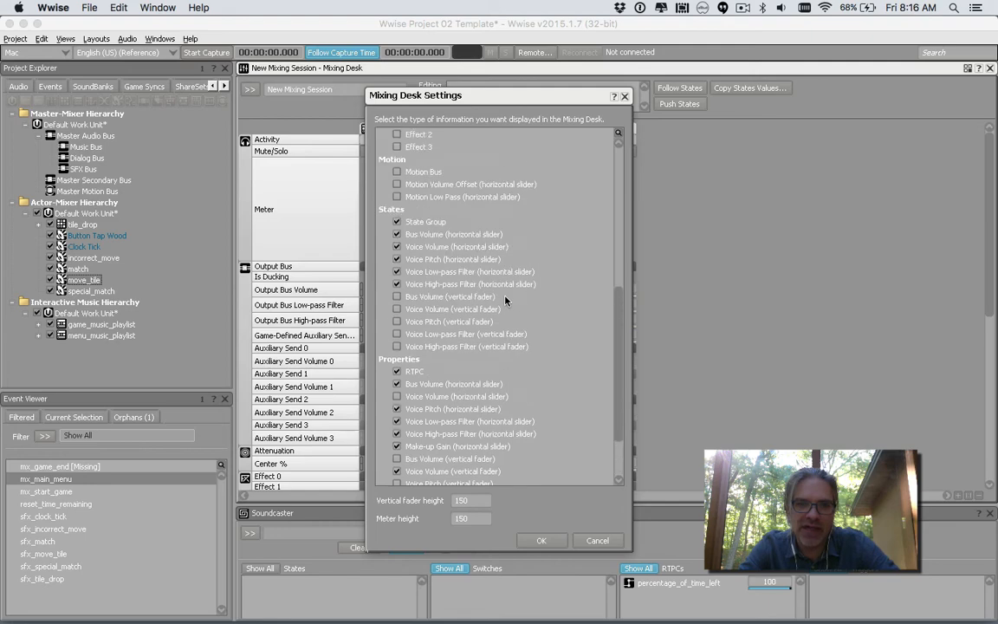
scroll(504, 300, down, 3)
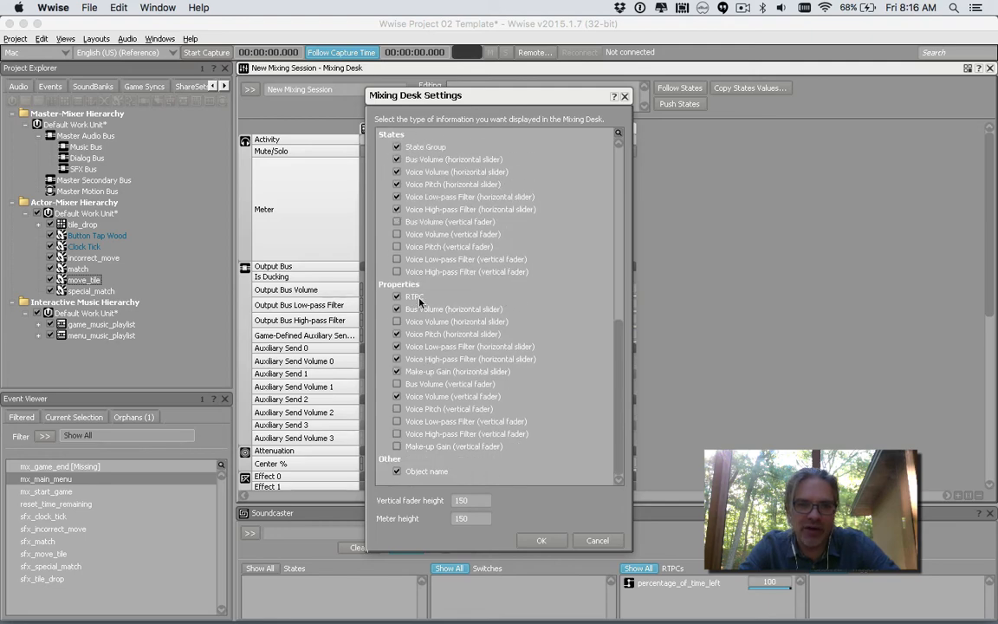
scroll(452, 278, up, 3)
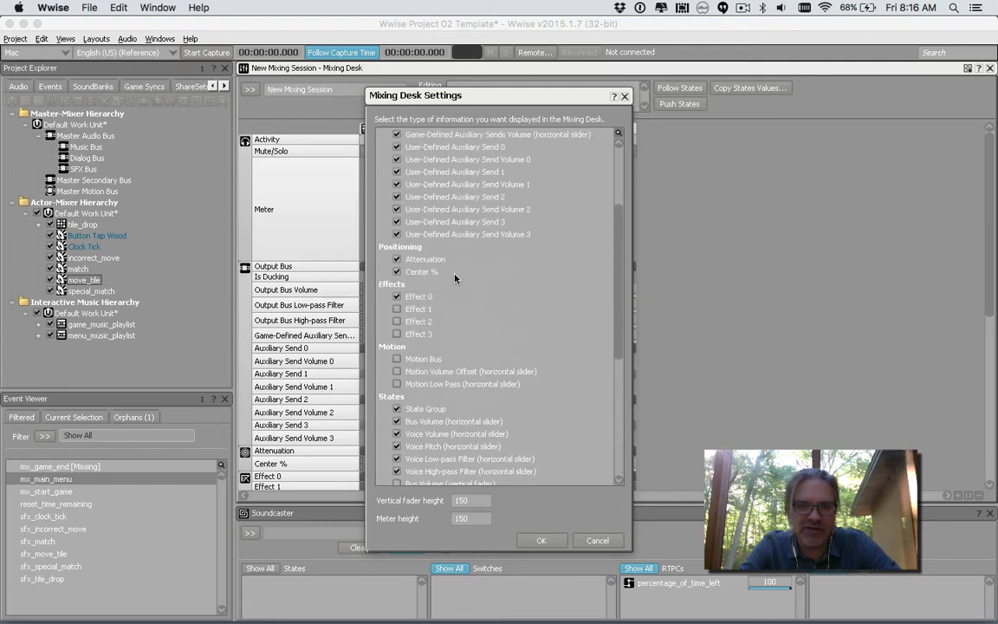
scroll(452, 278, down, 3)
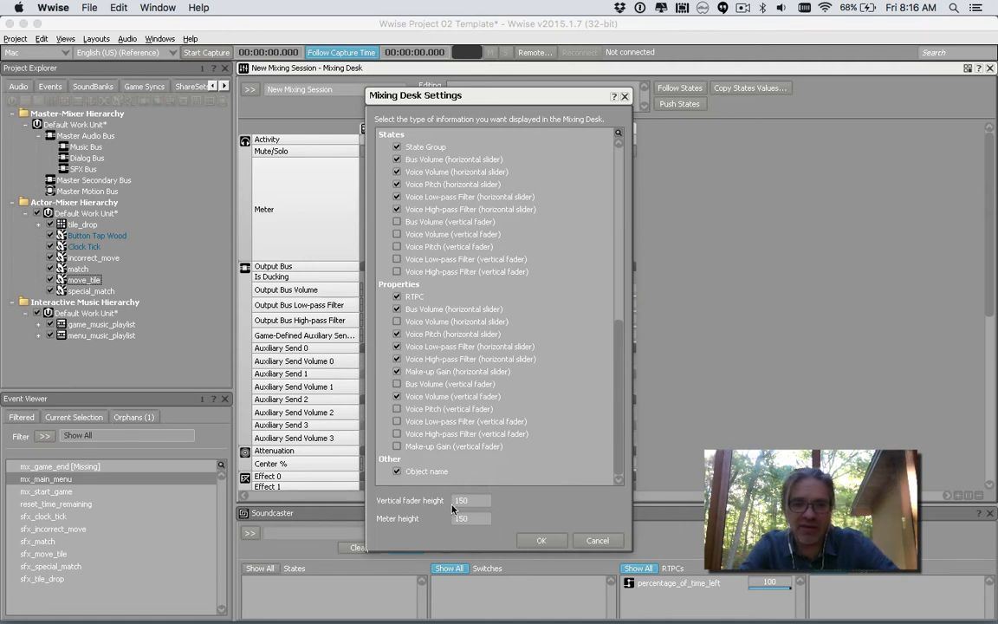
click(538, 541)
scroll(692, 423, down, 5)
scroll(693, 423, down, 3)
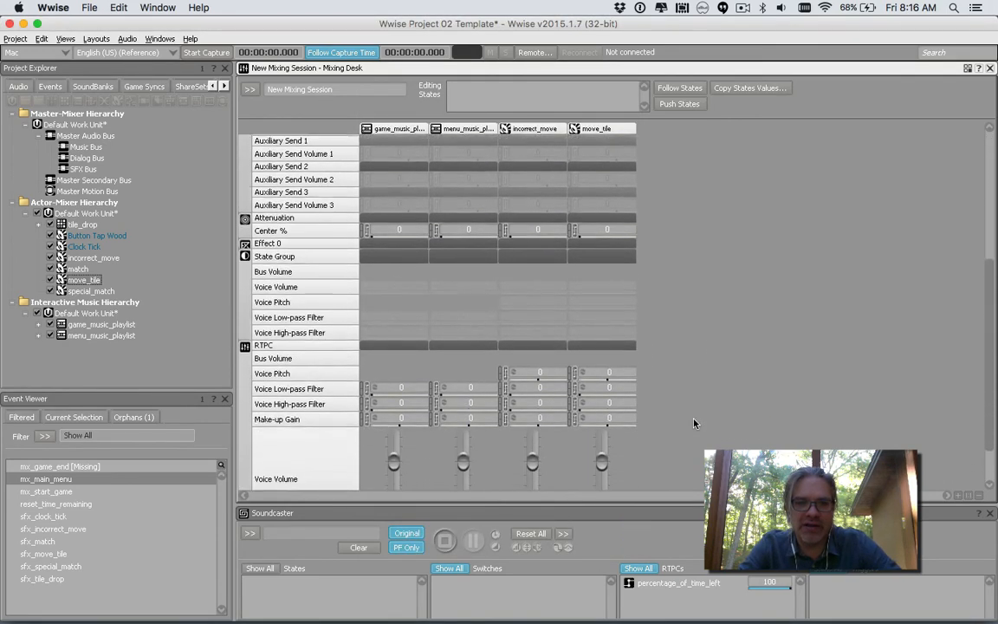
scroll(567, 459, up, 10)
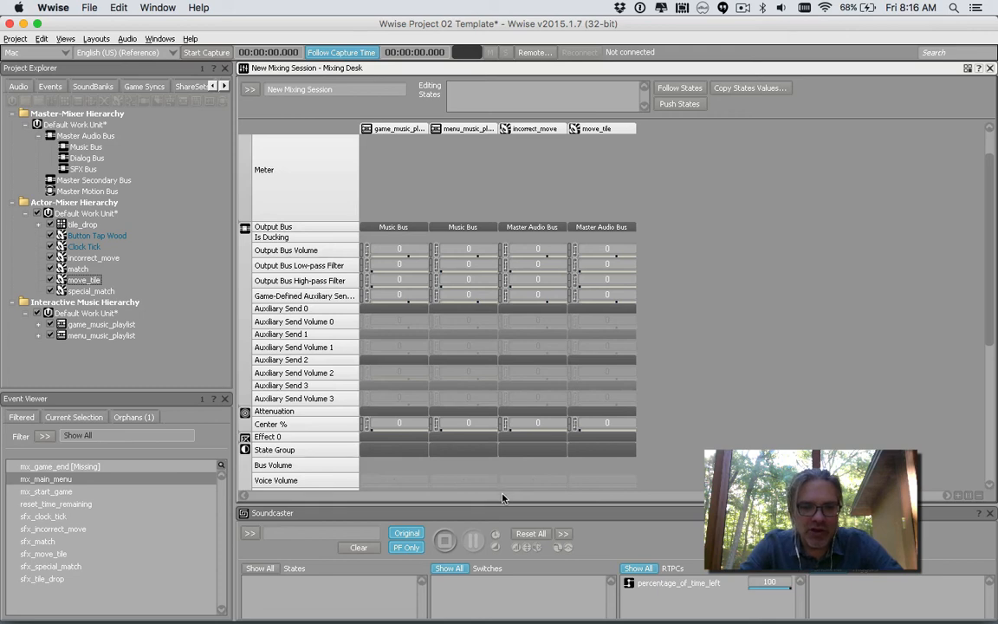
Step: Enlarge the Soundcaster area and create a Soundcaster session named "New Soundcaster Session" in the Default Work Unit
drag(507, 505, 504, 400)
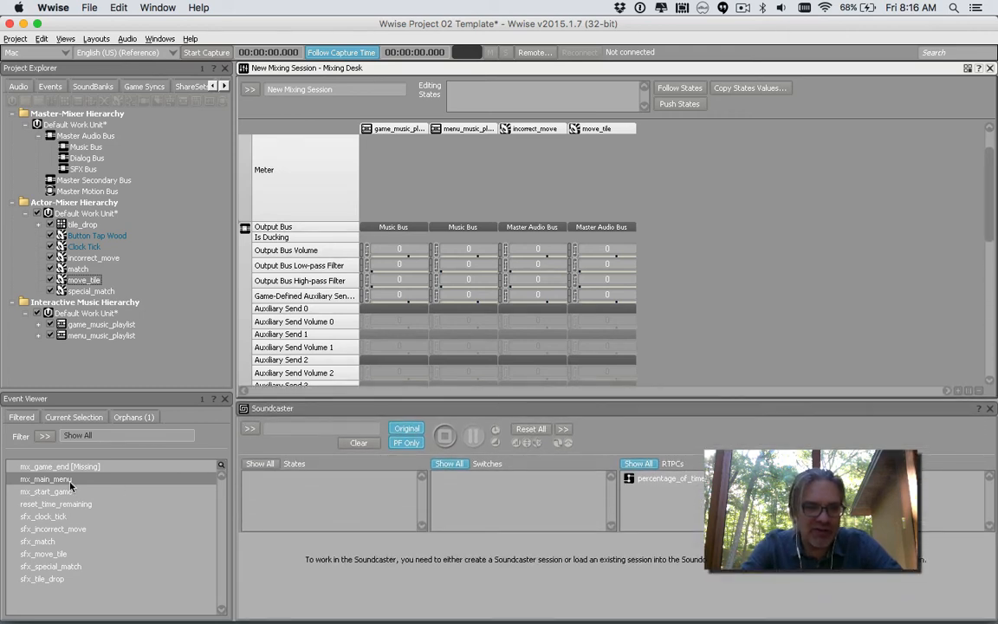
drag(63, 485, 271, 564)
click(249, 433)
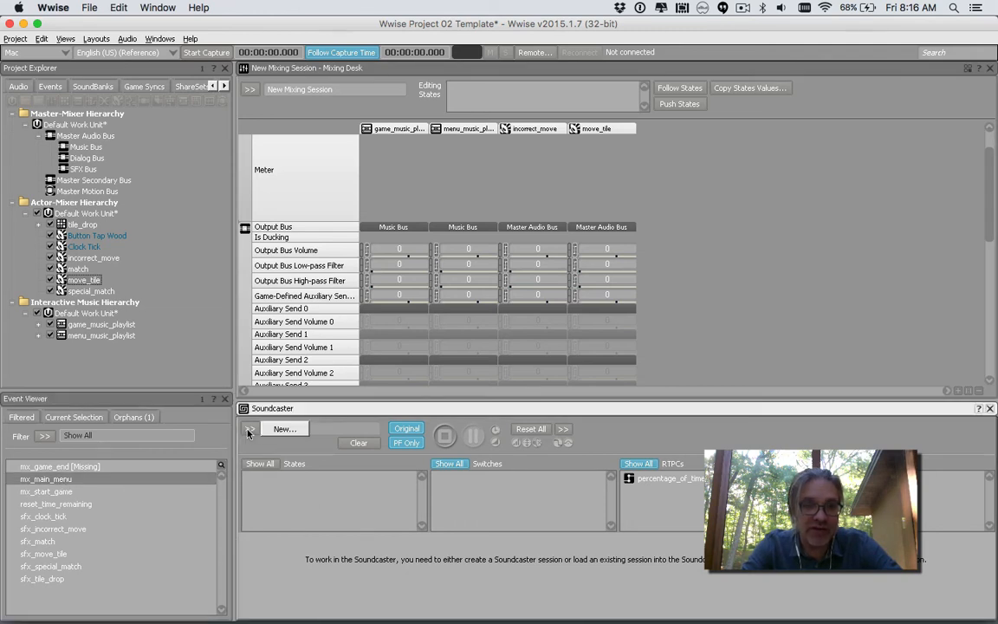
click(264, 430)
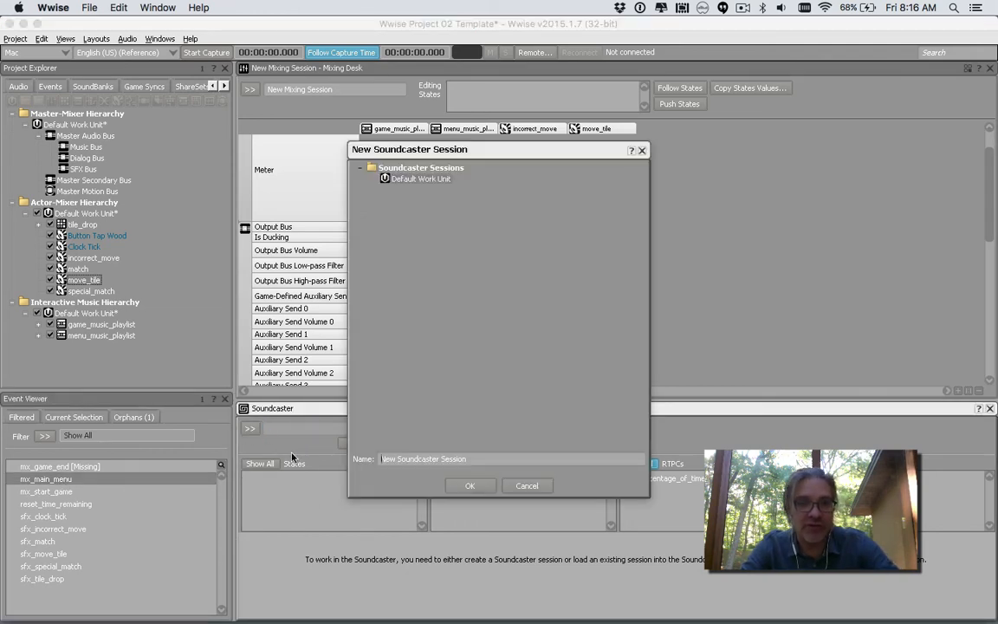
click(469, 485)
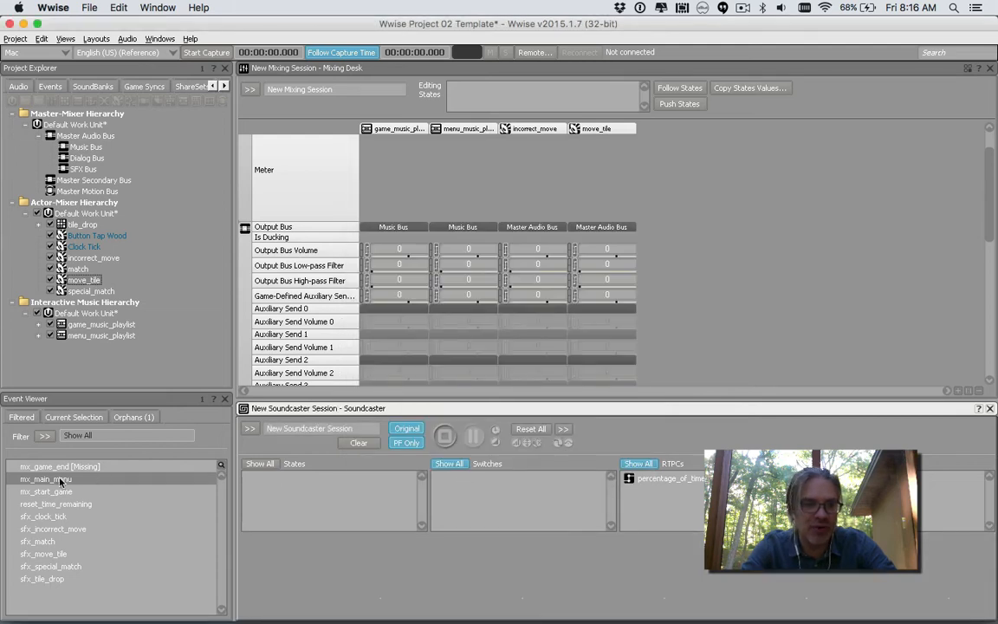
Step: Add the mx_main_menu, mx_start_game and sfx_incorrect_move events to the Soundcaster session
drag(61, 479, 296, 565)
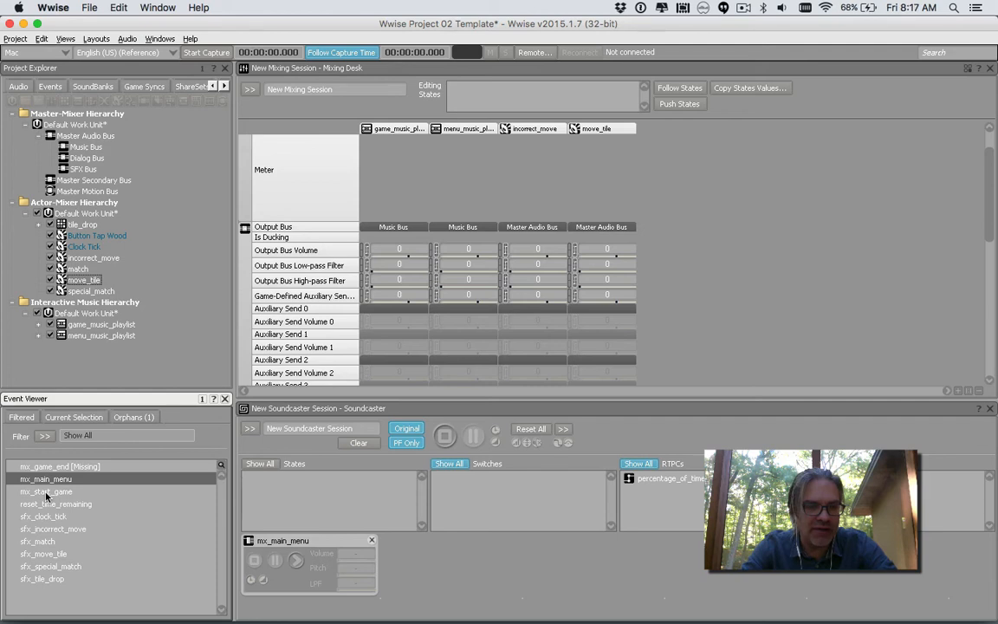
drag(46, 492, 418, 582)
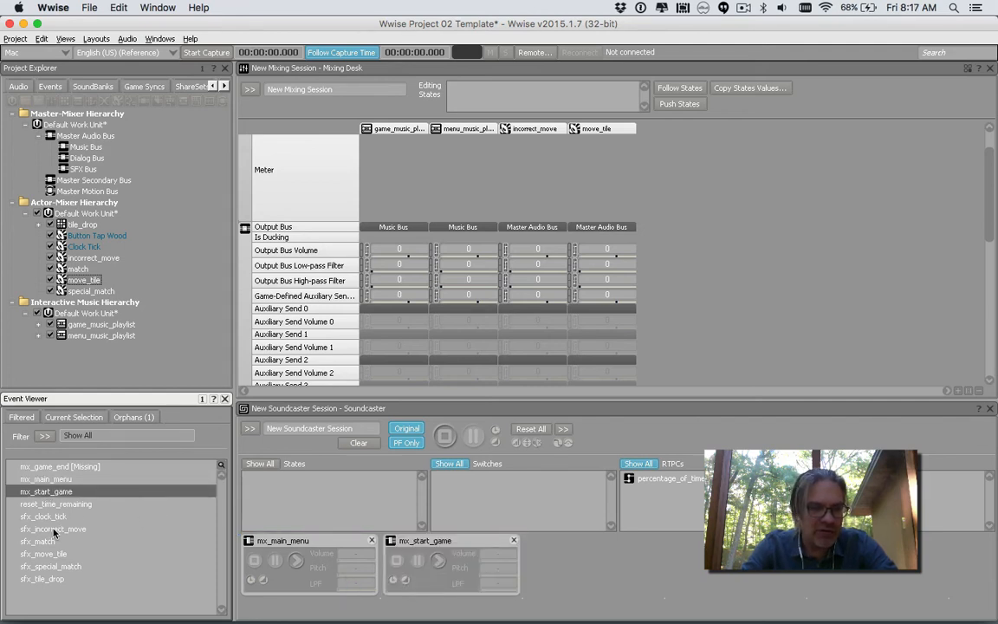
drag(52, 529, 572, 572)
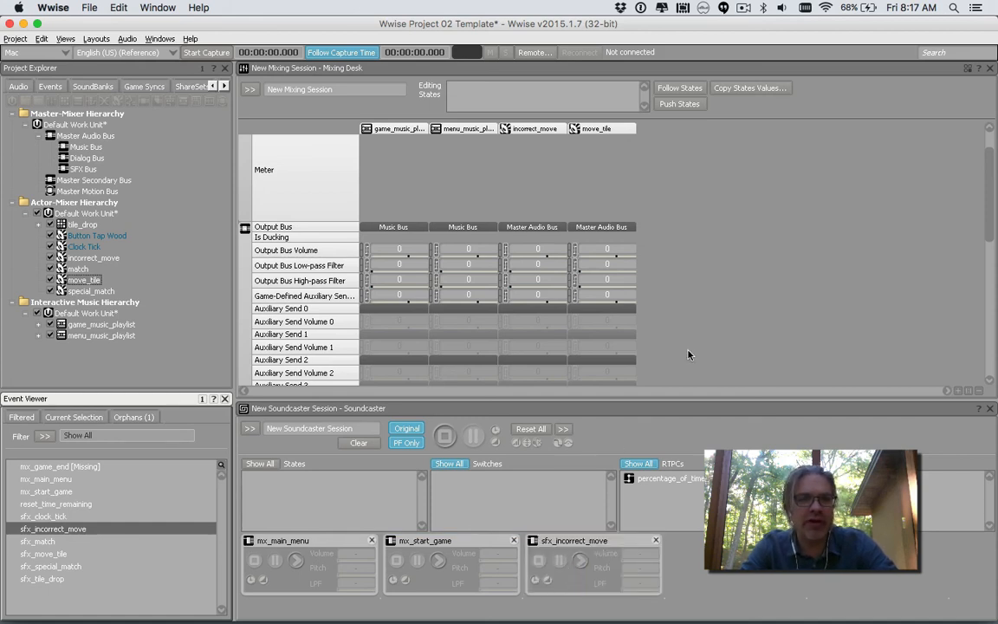
Step: Audition the mx_main_menu event briefly, stop it, and play sfx_incorrect_move in the Soundcaster
click(295, 560)
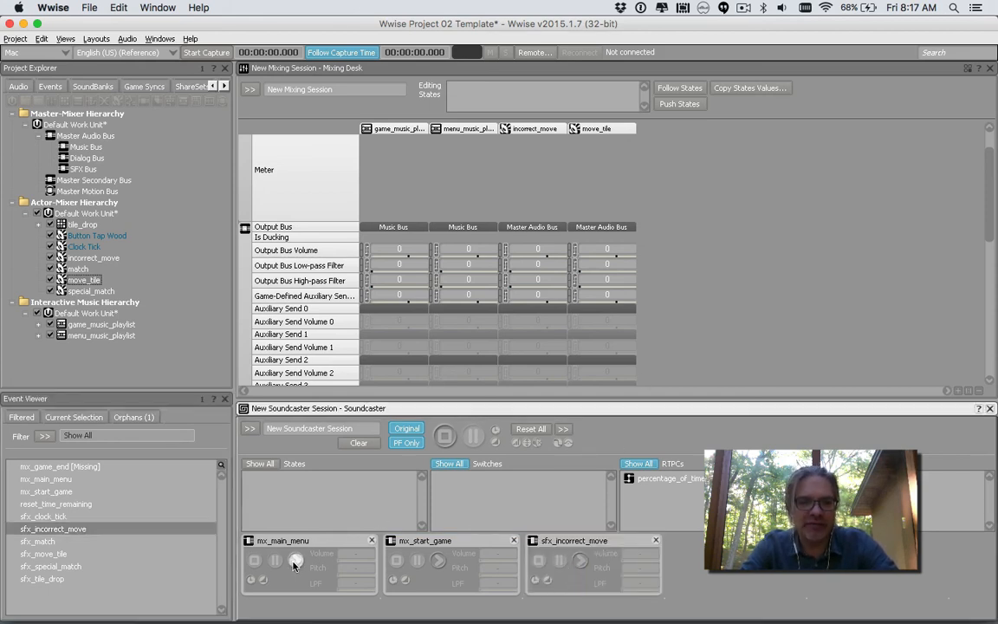
click(255, 561)
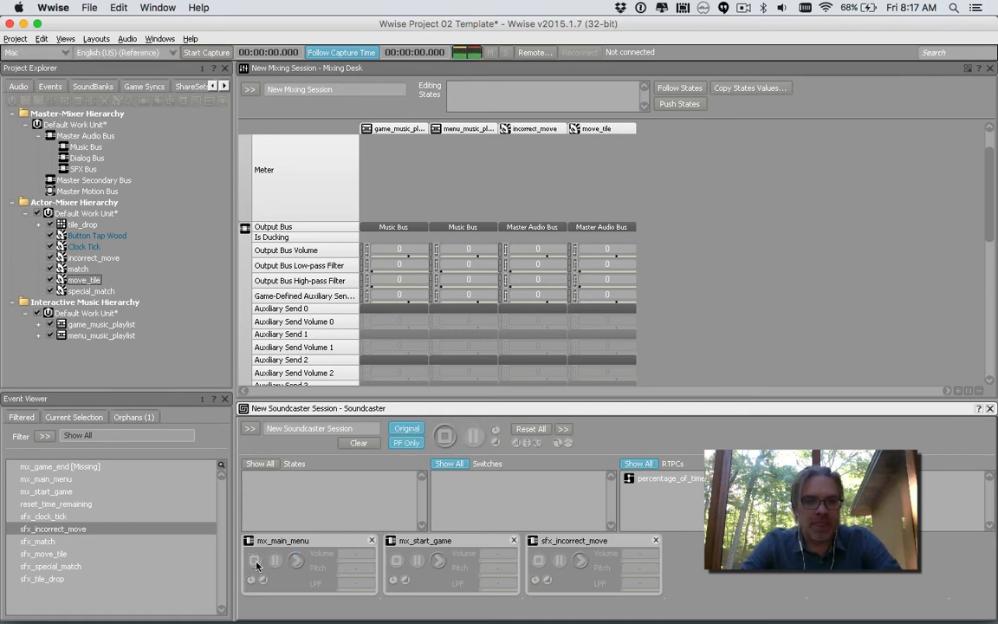
click(582, 563)
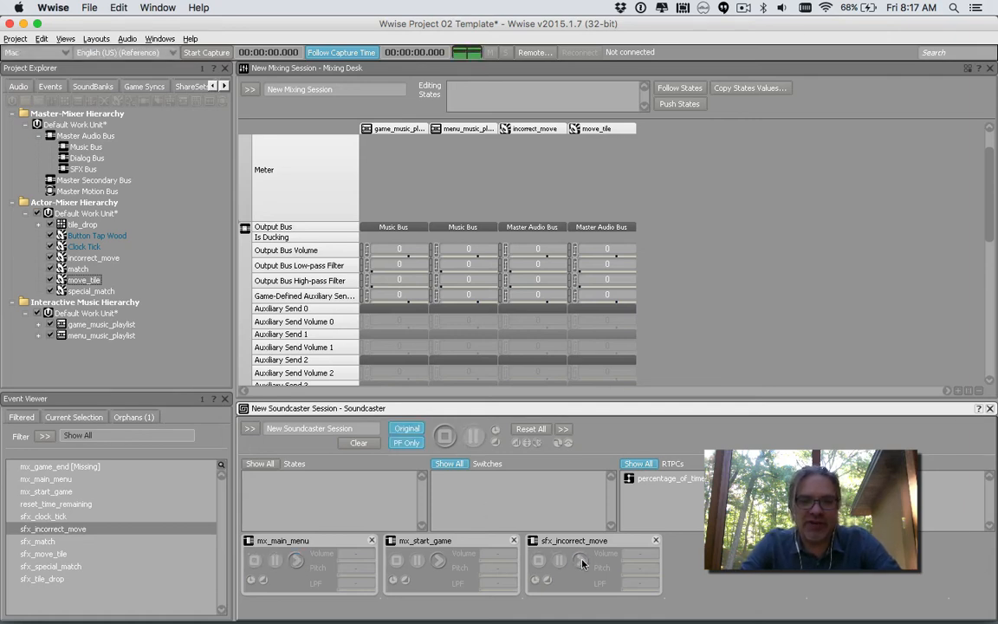
Step: Add the Master Audio Bus, Music Bus and SFX Bus as channel strips to the mixing session
scroll(641, 337, down, 10)
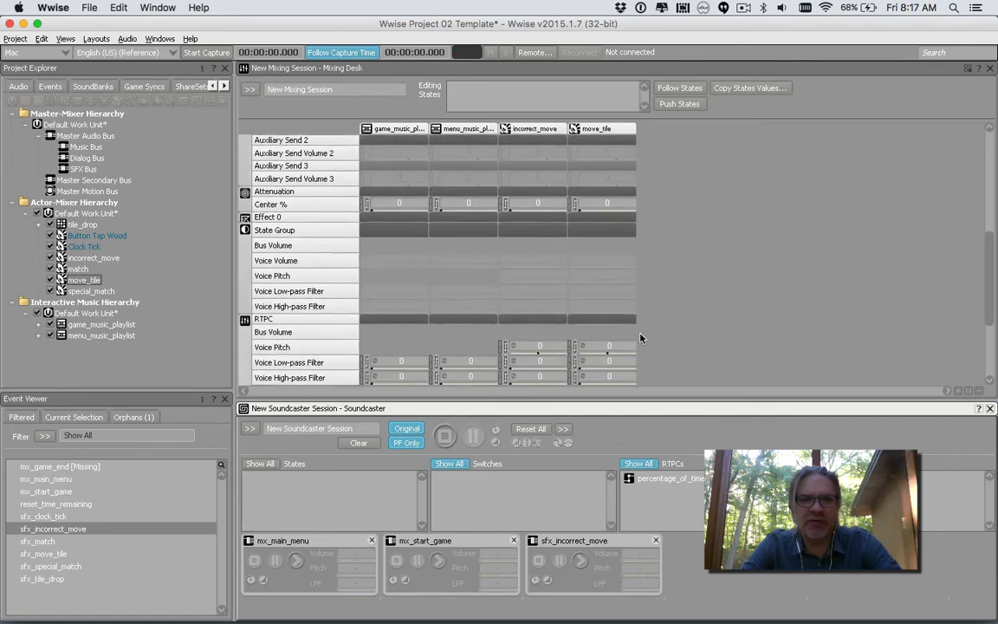
scroll(641, 338, up, 10)
scroll(640, 337, up, 2)
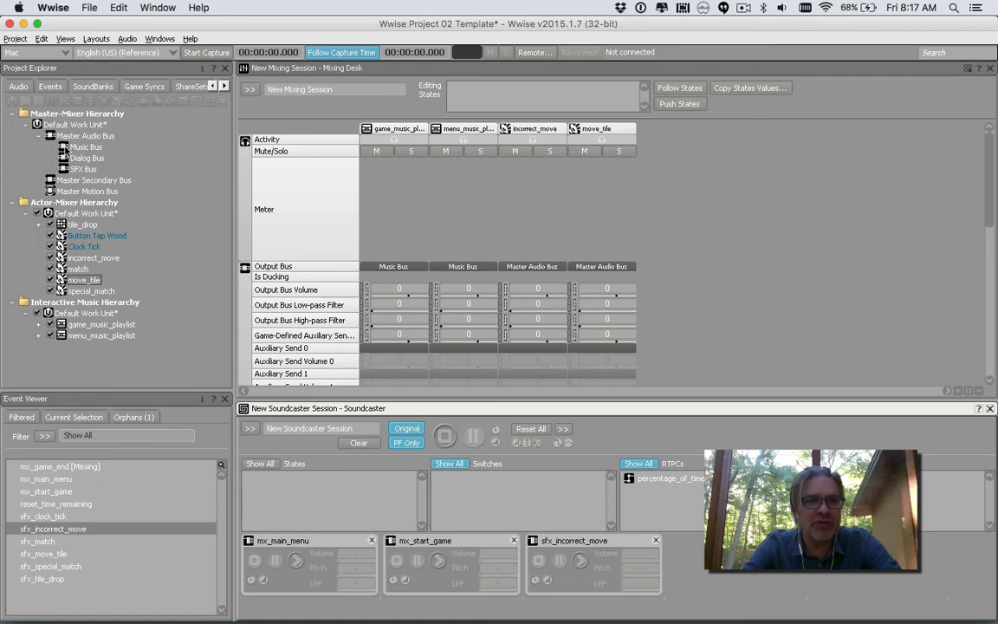
drag(64, 136, 721, 191)
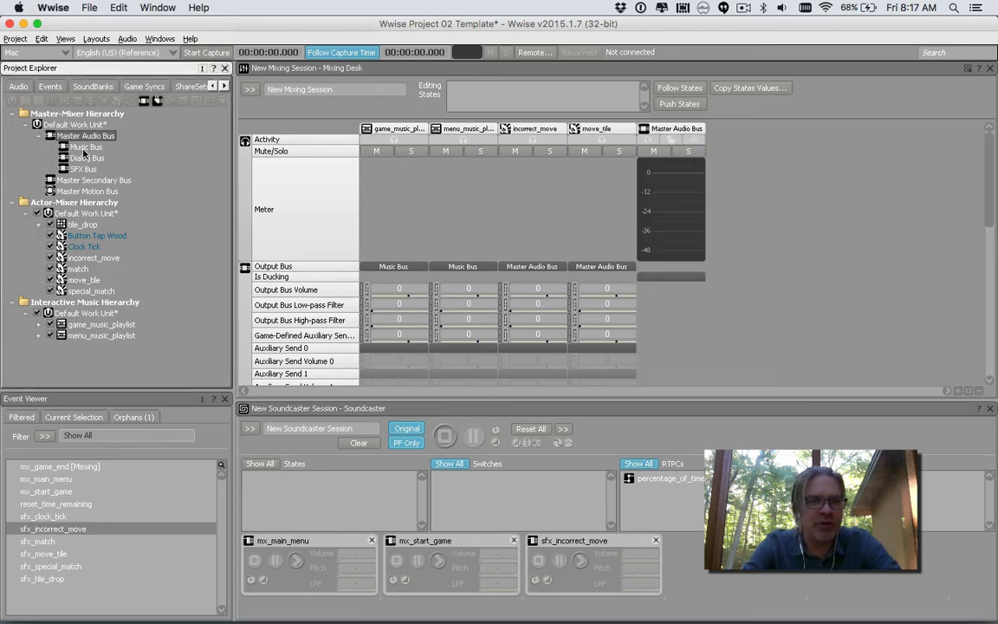
drag(84, 149, 745, 212)
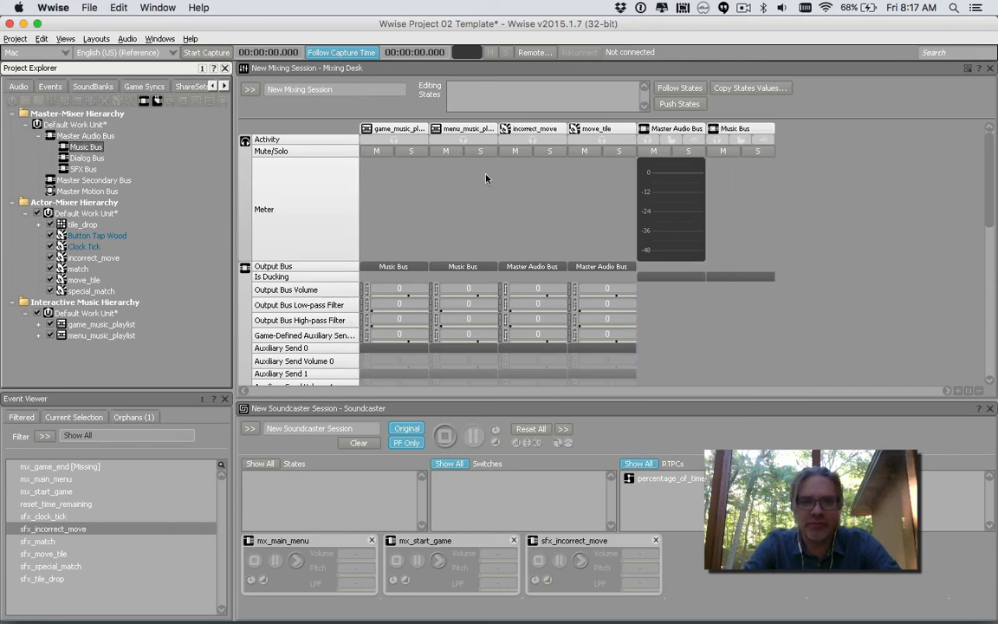
drag(79, 169, 866, 211)
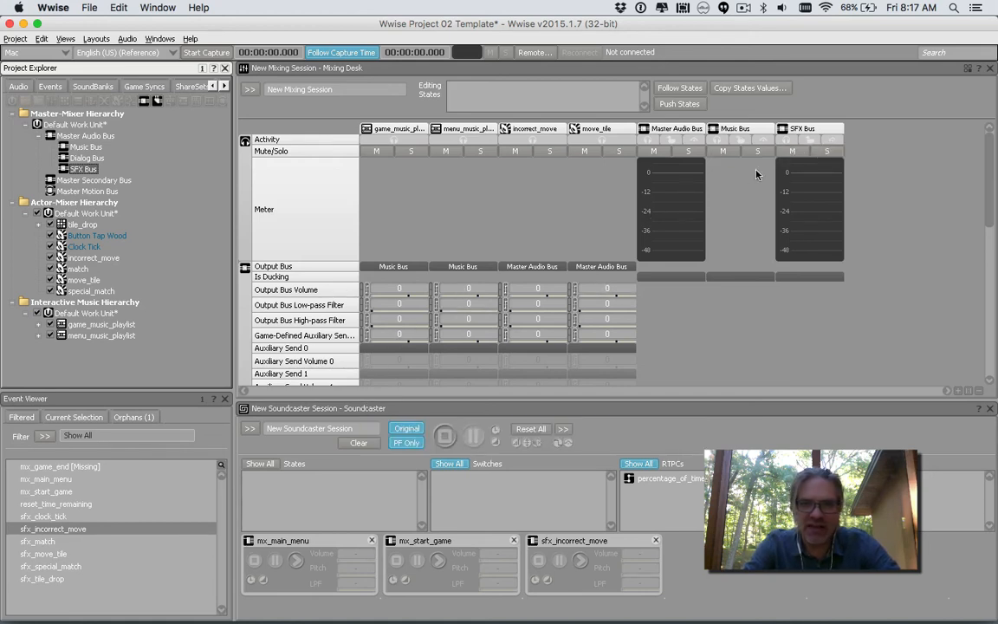
Step: Check the bus meters in the Mixing Desk while playing mx_main_menu and sfx_incorrect_move
click(295, 561)
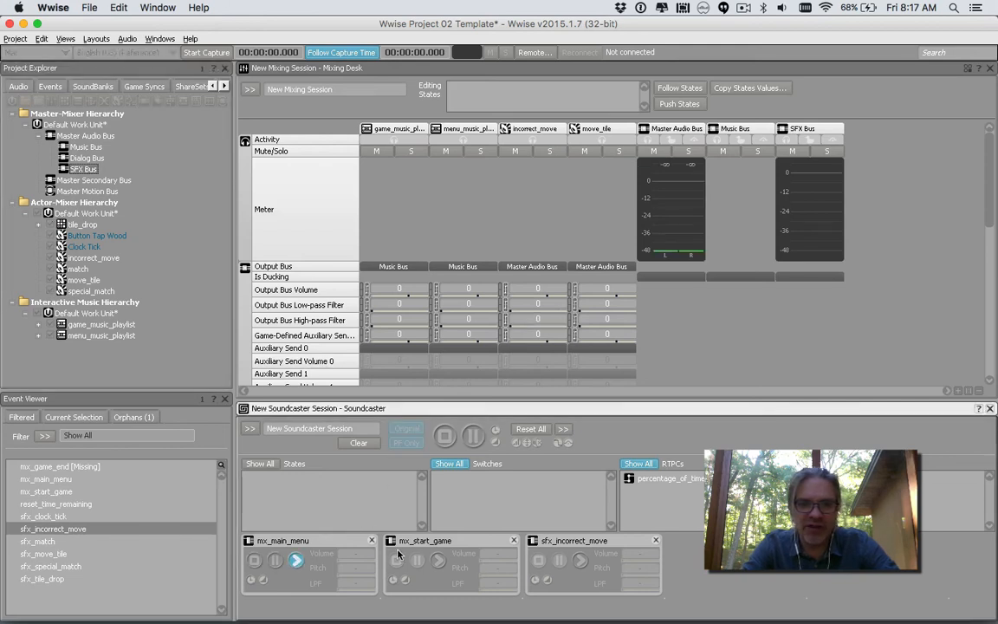
click(255, 561)
click(578, 562)
click(578, 562)
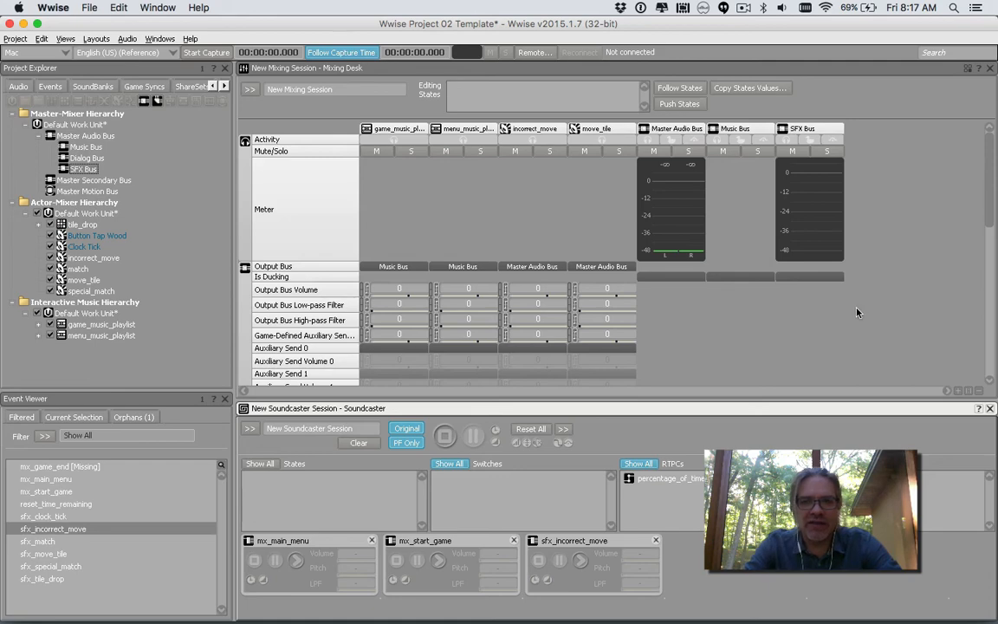
Step: Set the voice volume of game_music_playlist to -6 while mx_main_menu is playing
scroll(856, 312, down, 5)
scroll(856, 312, down, 5)
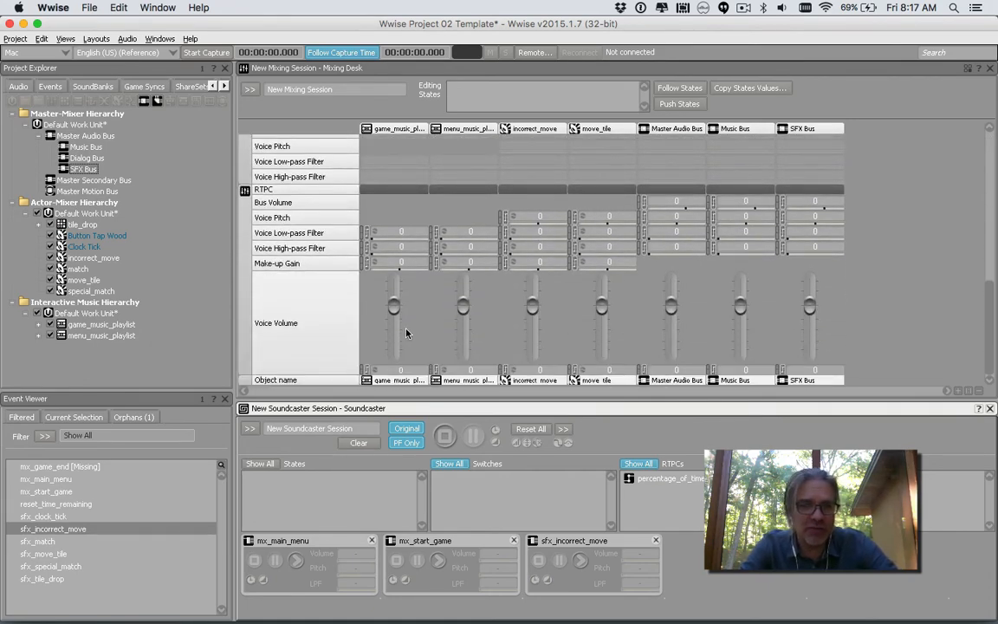
click(293, 560)
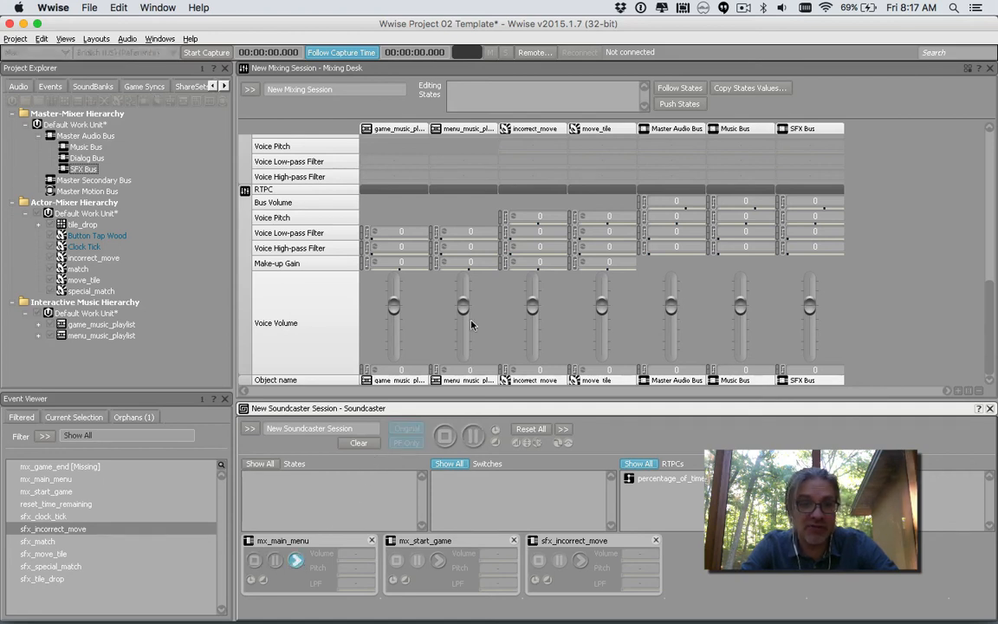
click(401, 368)
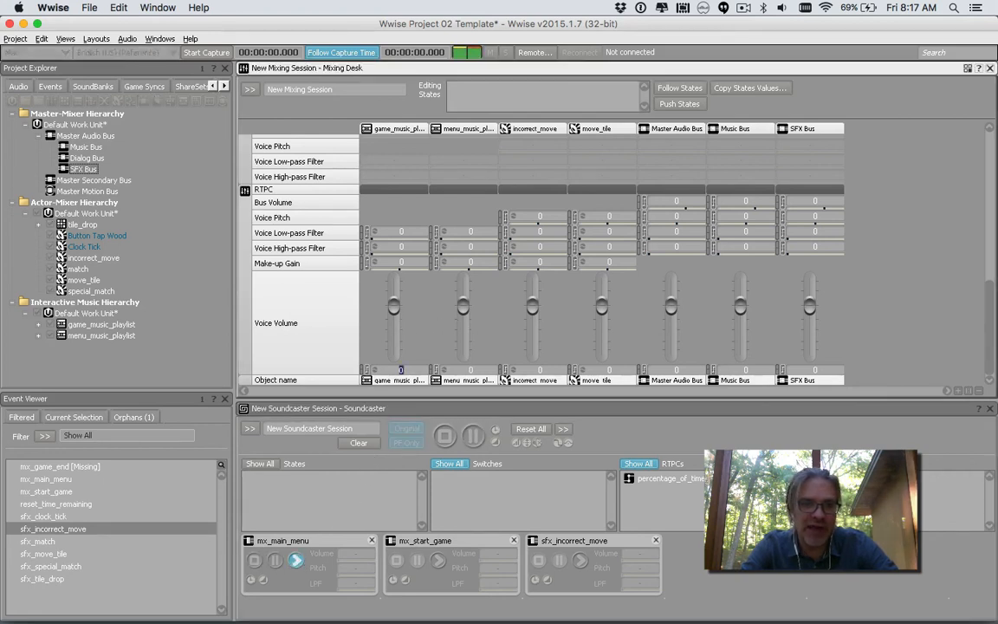
text(-6)
key(Return)
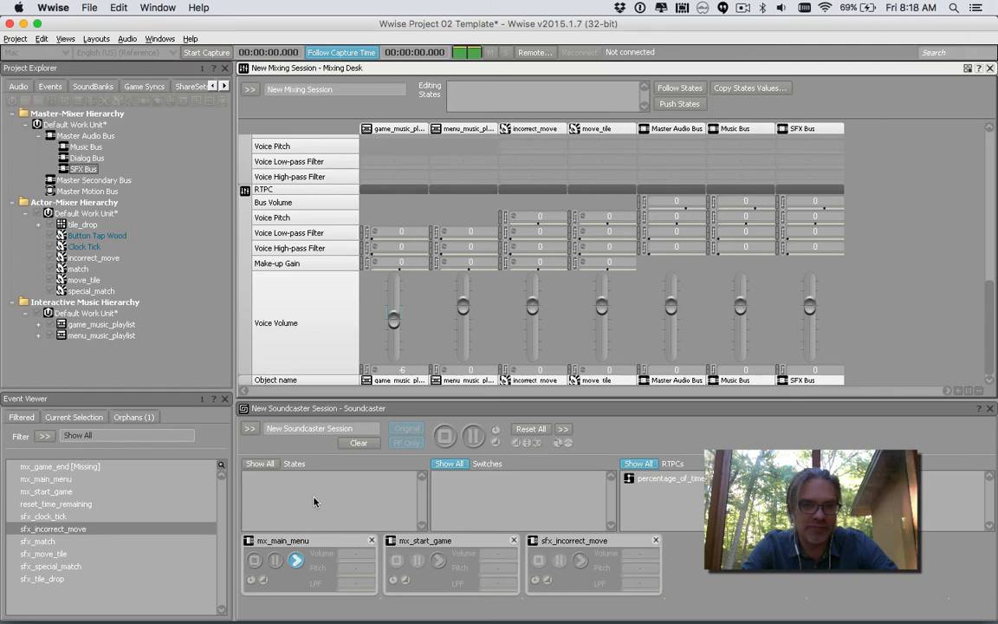
Step: Restart mx_main_menu to hear its level with the changed fader, and stop playback
click(295, 560)
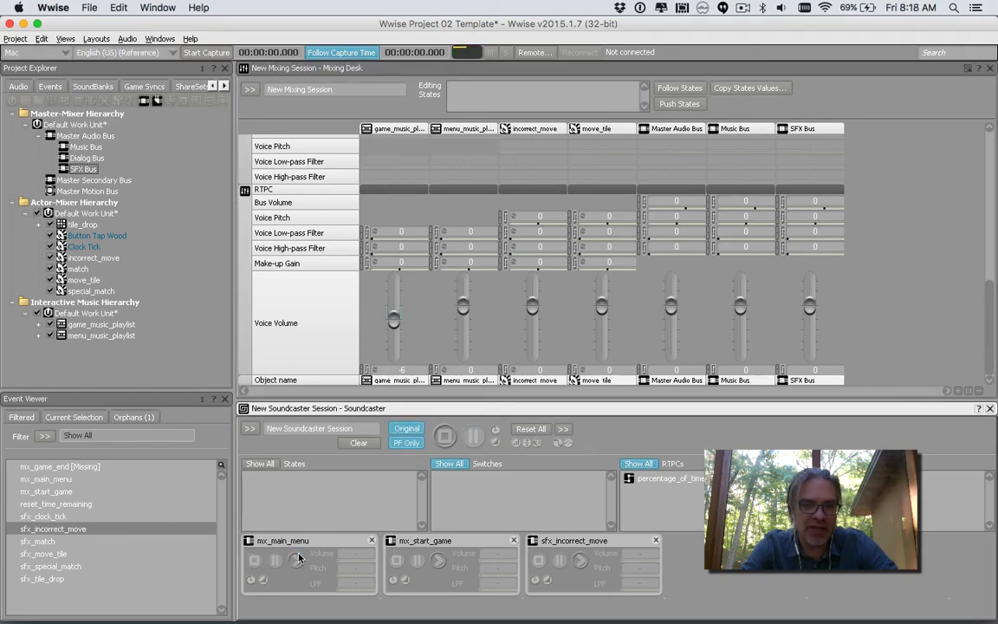
click(297, 560)
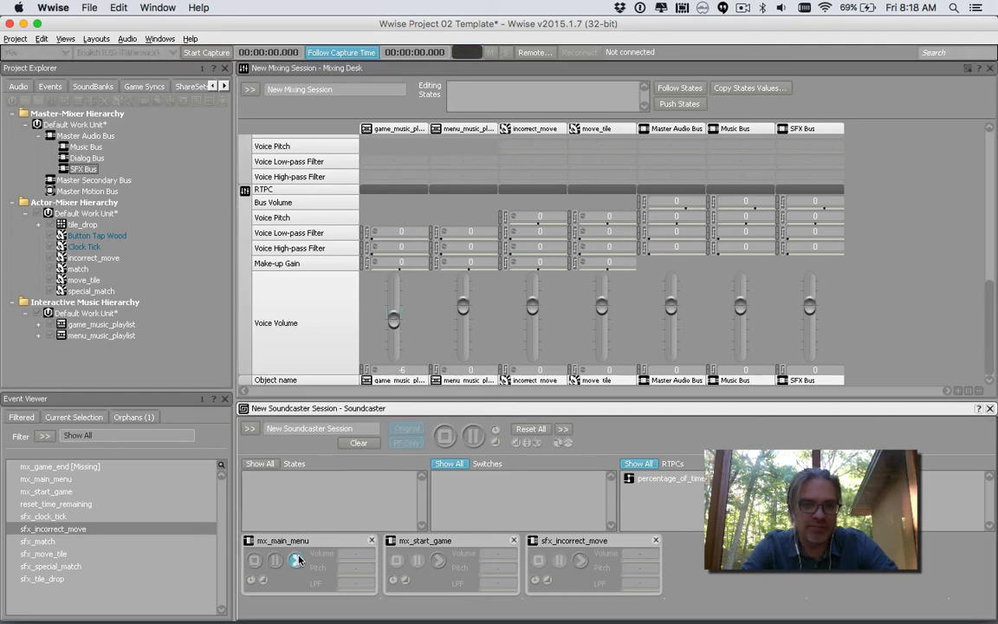
click(253, 560)
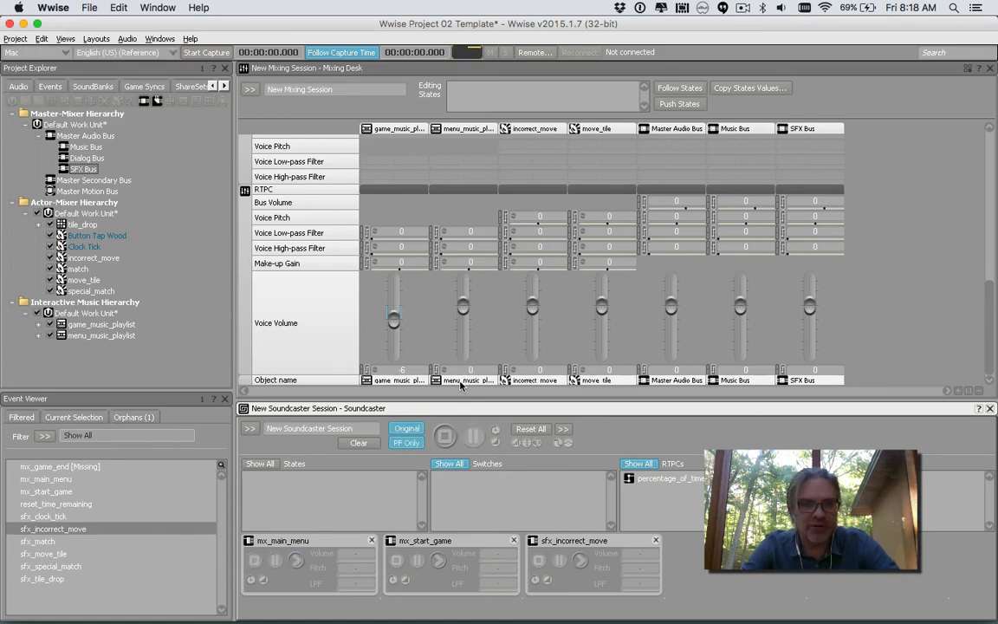
Step: Lower the voice volume fader of menu_music_playlist to -6 and play mx_main_menu to check the level
drag(462, 306, 462, 318)
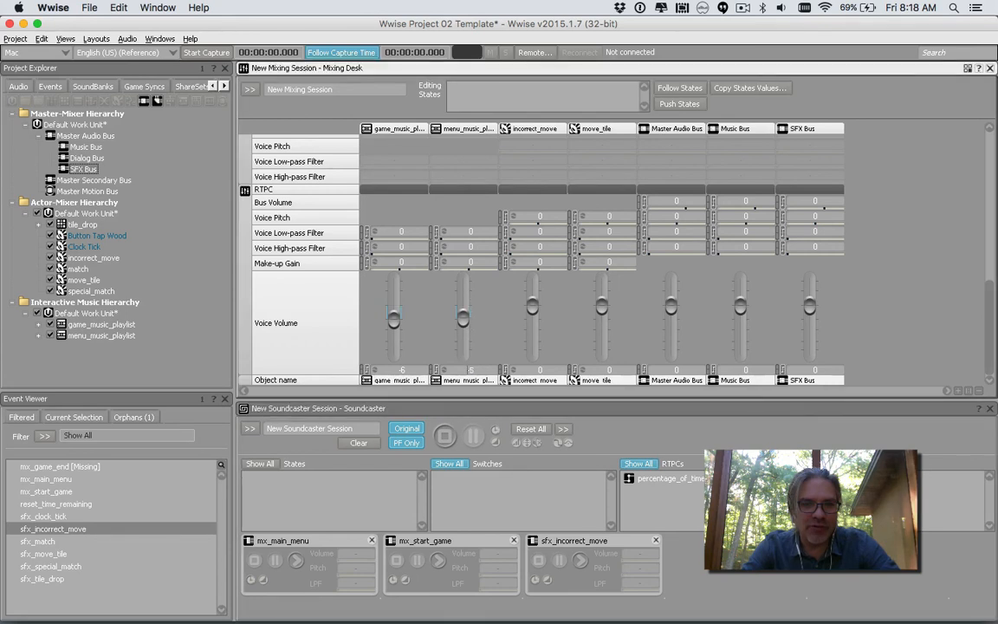
click(296, 560)
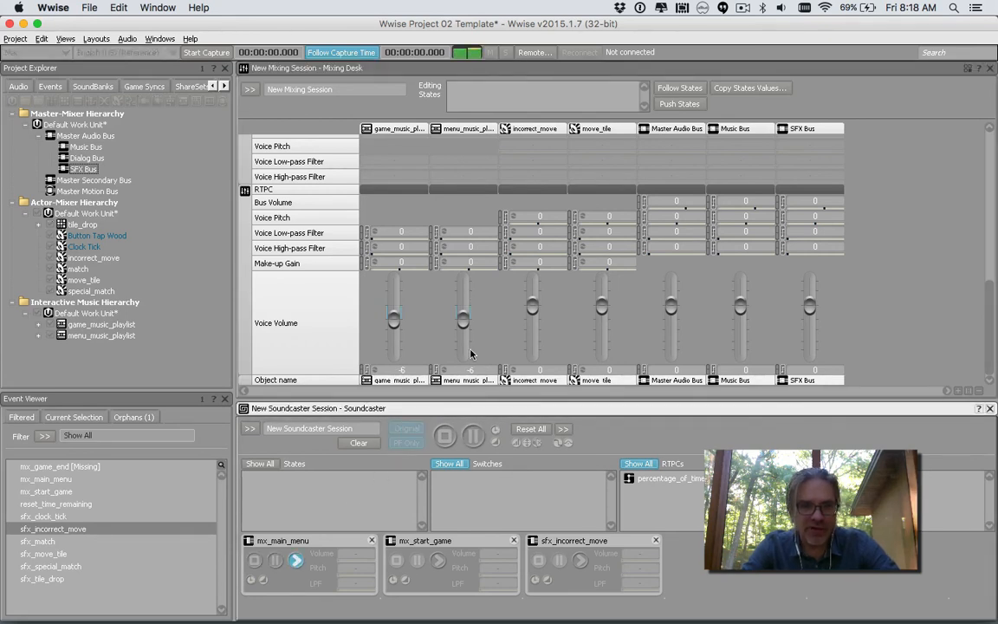
mouse_move(462, 319)
mouse_down()
mouse_move(462, 340)
mouse_move(462, 319)
mouse_up()
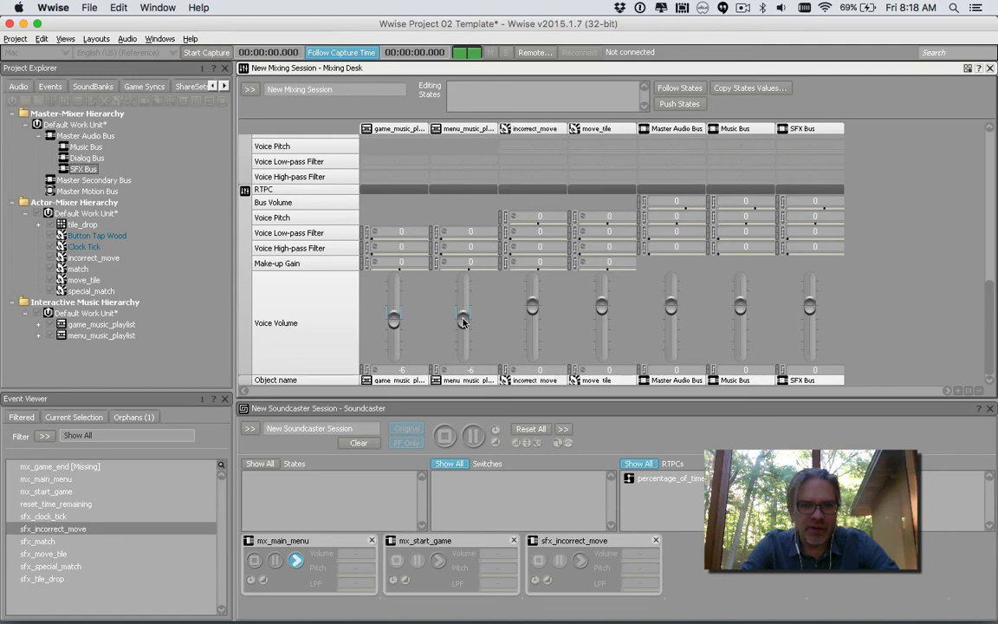
Step: Stop mx_main_menu playback and check the voice volume of game_music_playlist in the Interactive Music layout
click(255, 559)
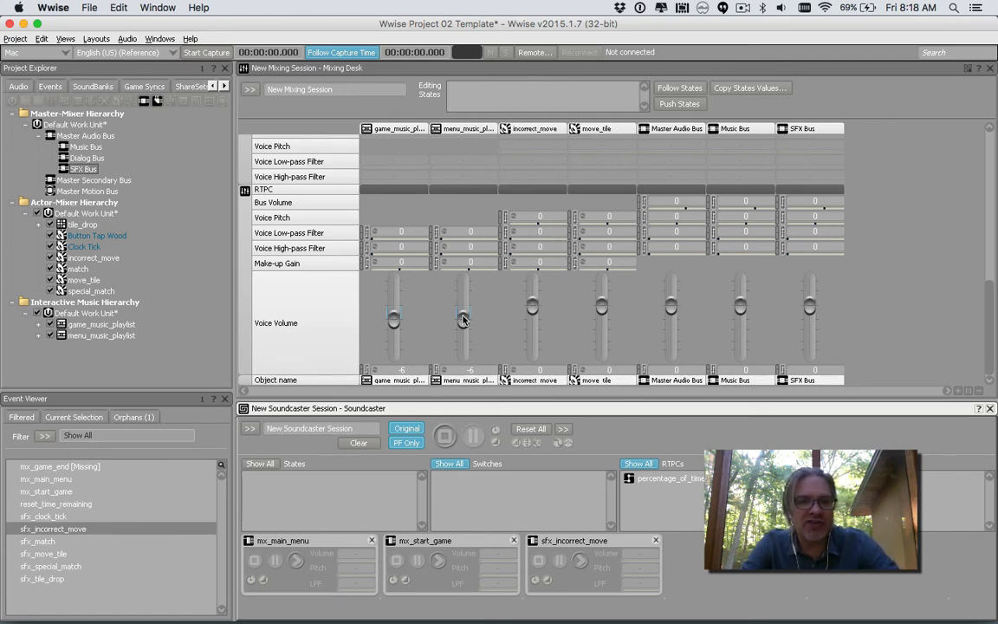
click(104, 325)
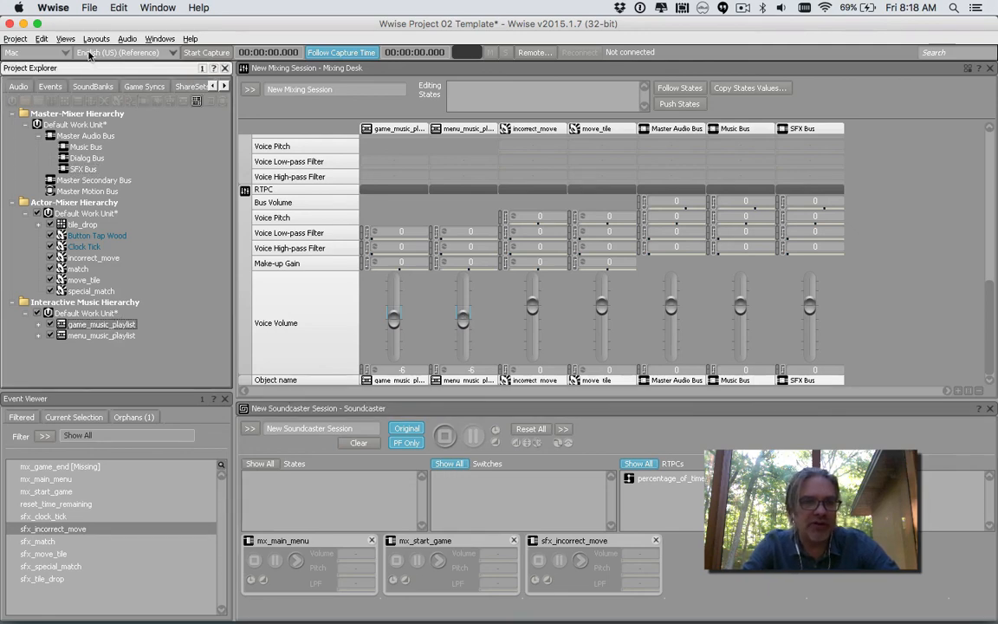
click(65, 39)
mouse_move(96, 39)
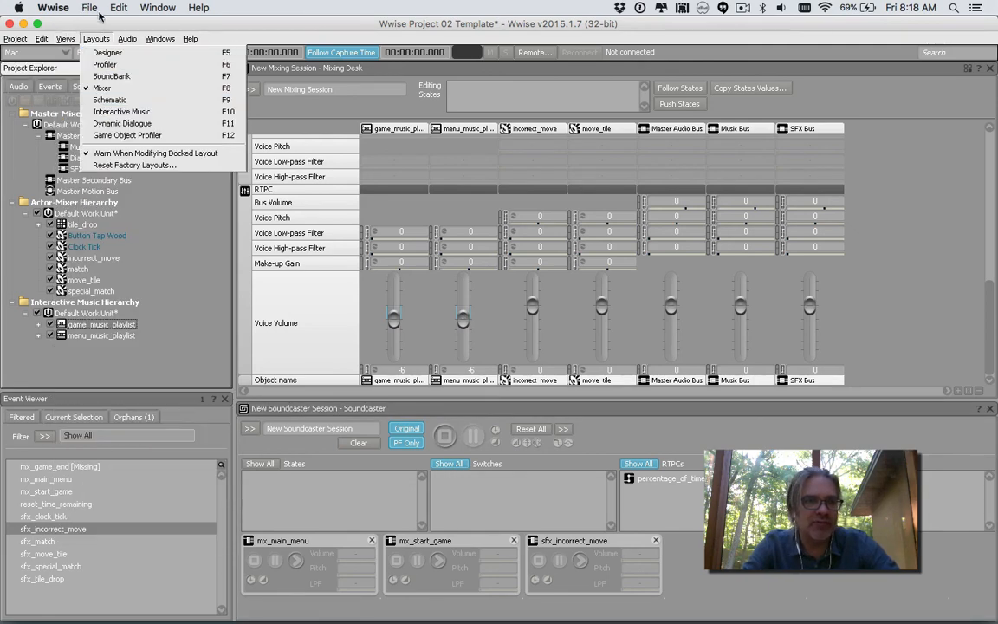
click(117, 111)
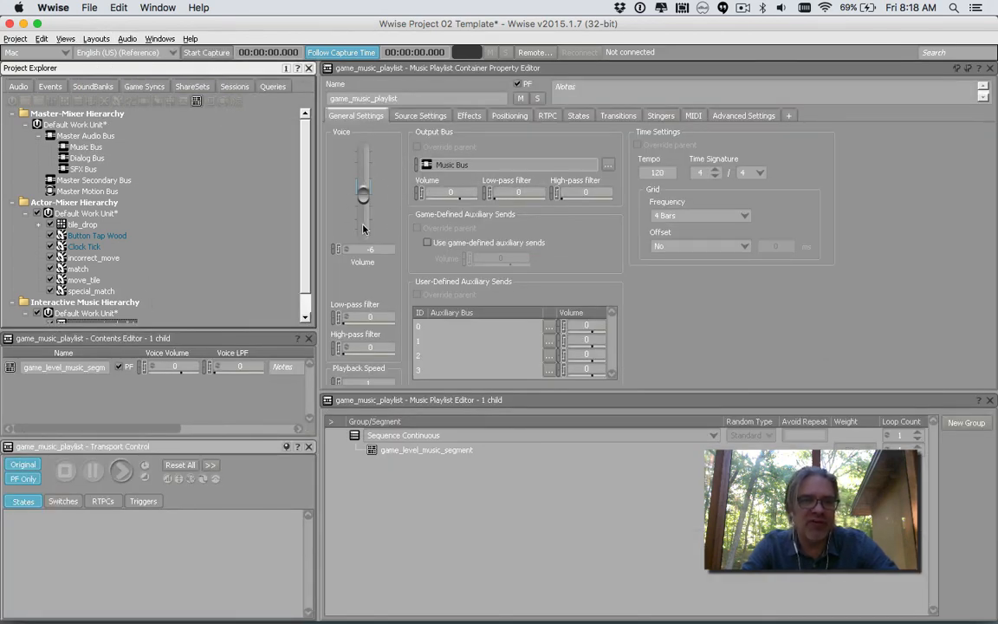
Step: Return to the Mixer layout and lower the voice volume fader of the Music Bus to -2
click(96, 39)
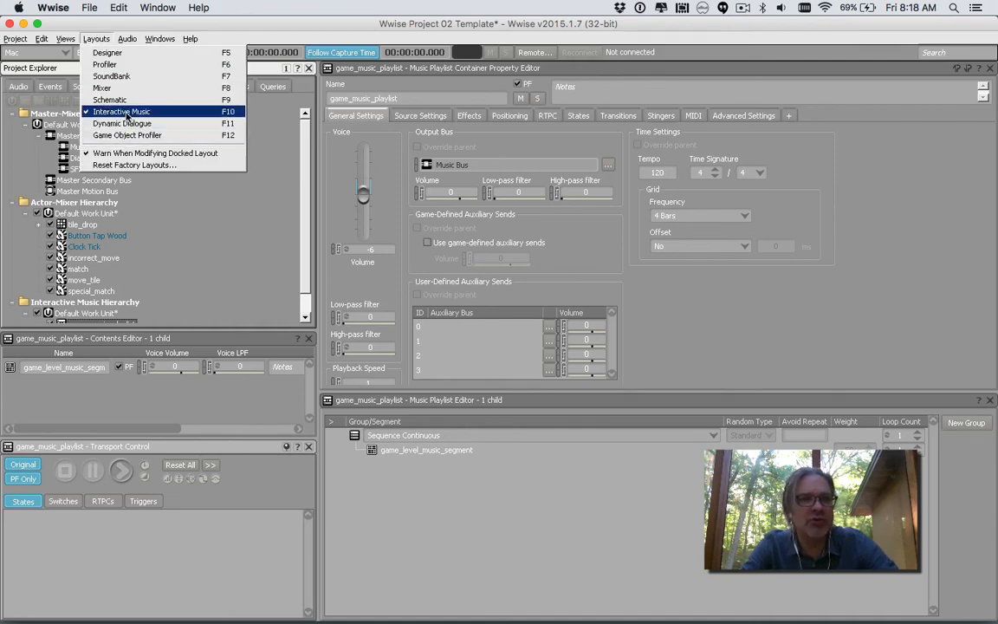
click(108, 88)
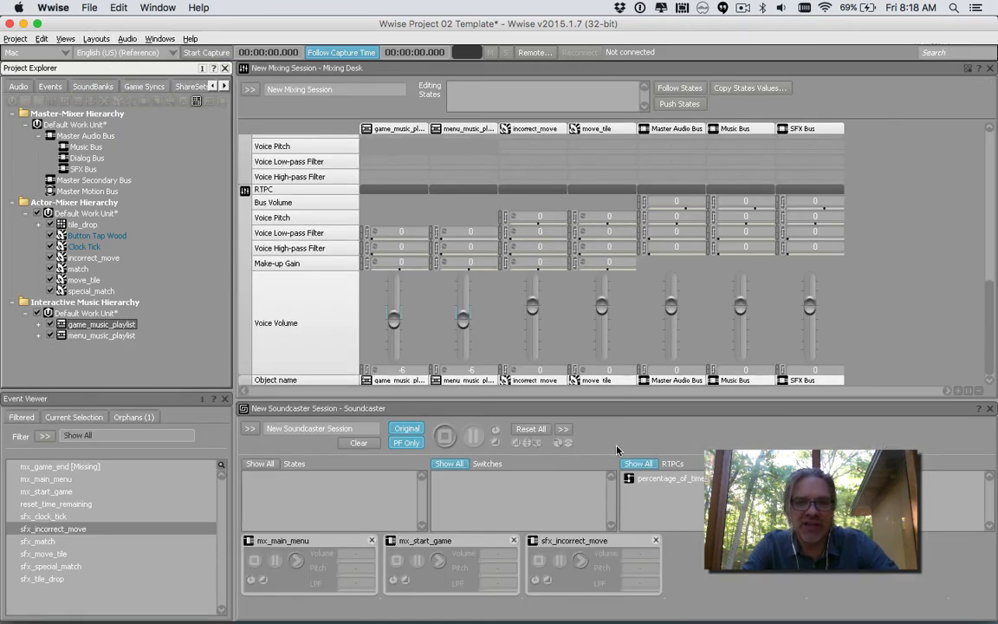
mouse_move(741, 306)
mouse_down()
mouse_move(740, 343)
mouse_move(740, 310)
mouse_up()
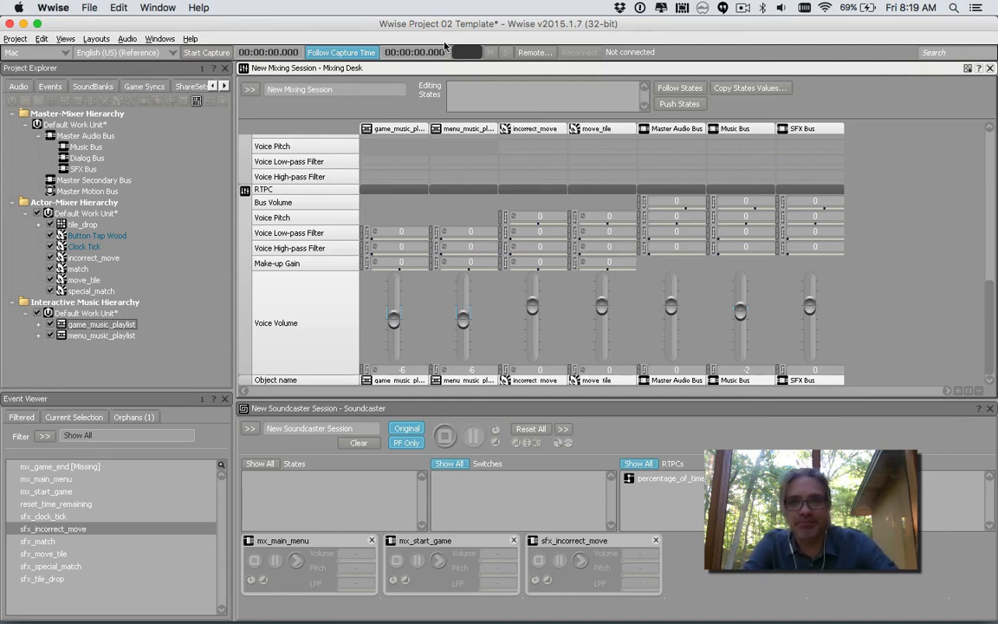
click(742, 7)
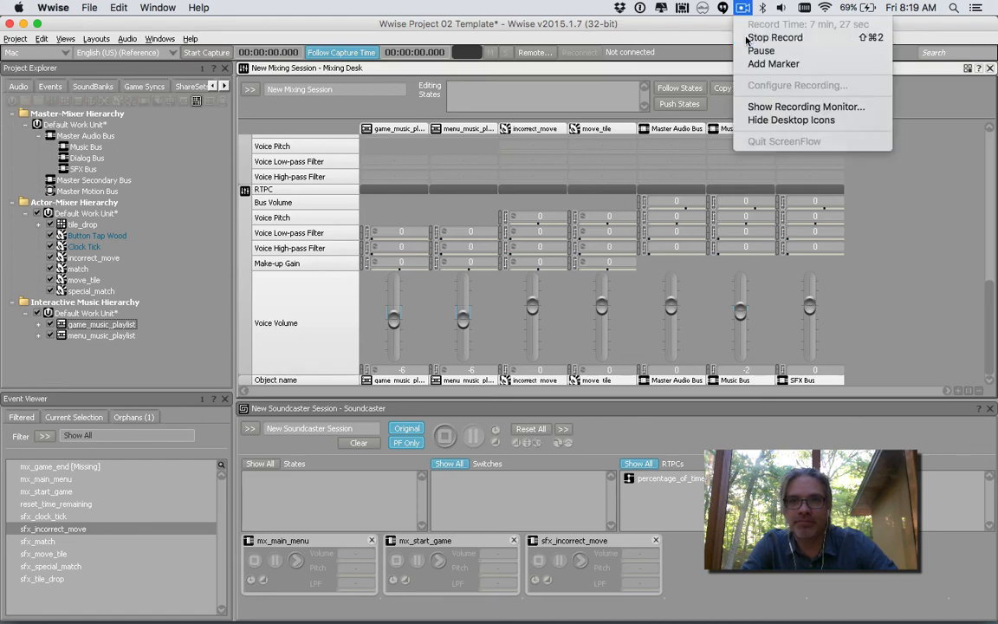